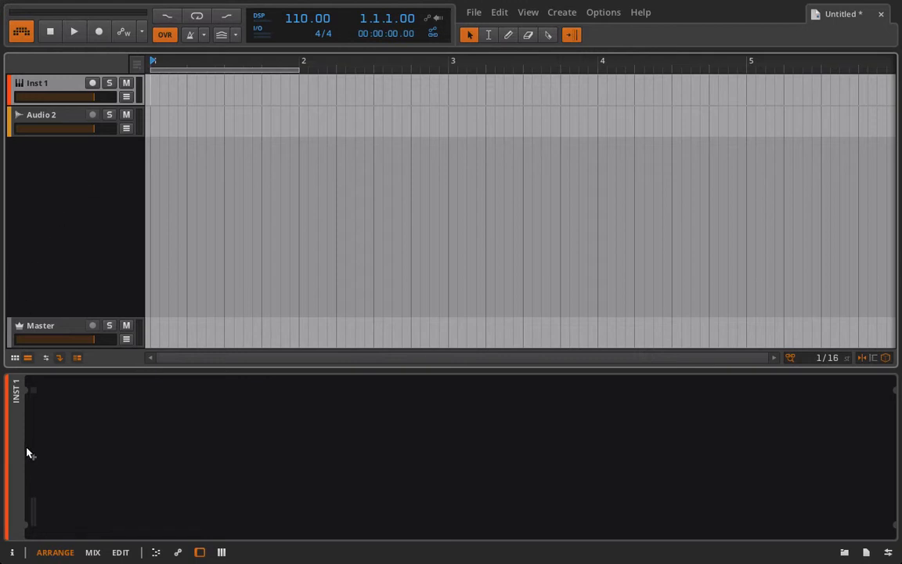
Add an E-Snare instrument to the Inst 1 track and arm the track for recording
left_click(33, 456)
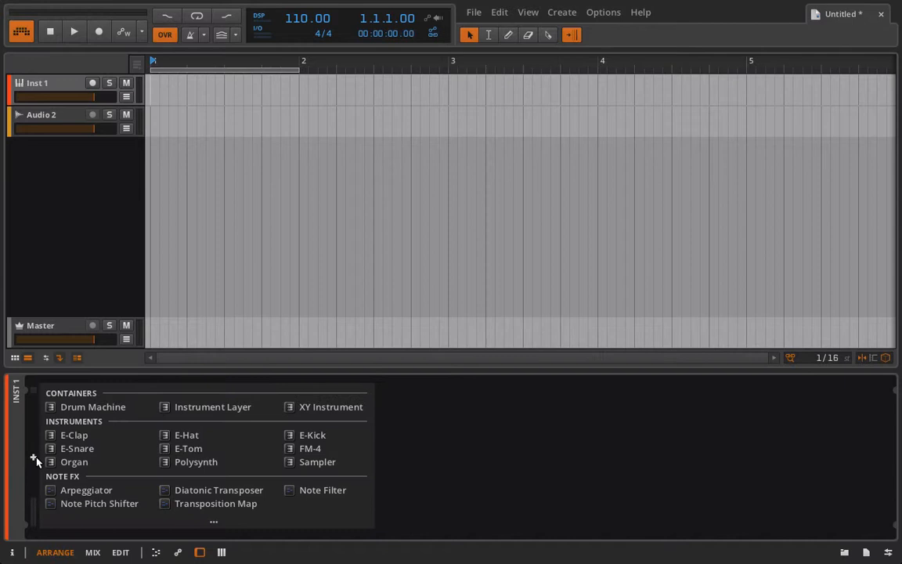
left_click(75, 450)
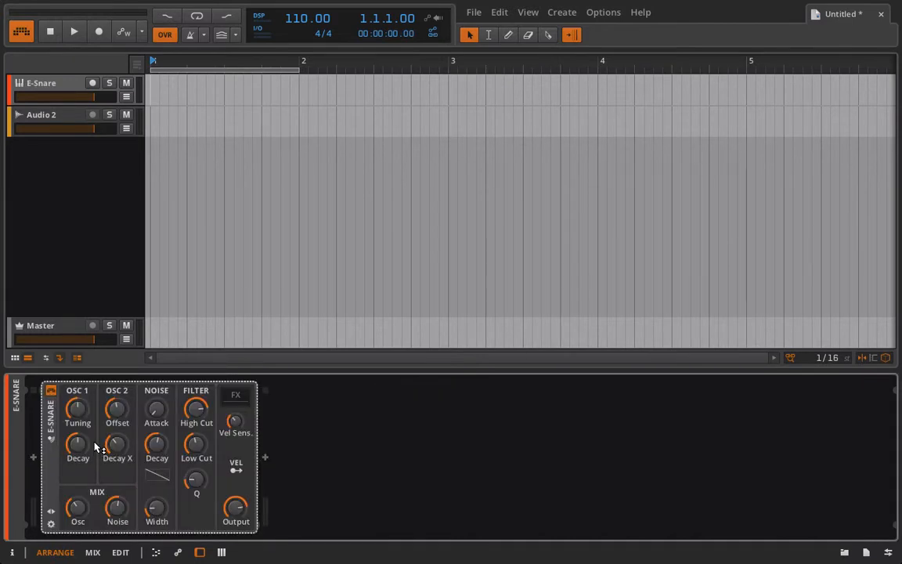
left_click(92, 82)
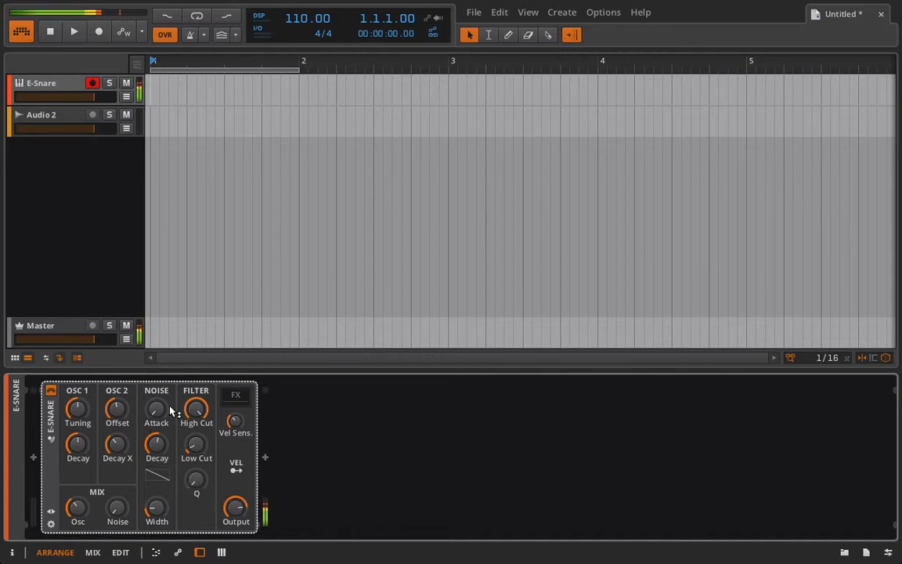
Raise the E-Snare's noise mix to about 45%, lengthen the oscillator decays and adjust the output level
left_click_drag(120, 524, 120, 465)
left_click_drag(83, 516, 120, 538)
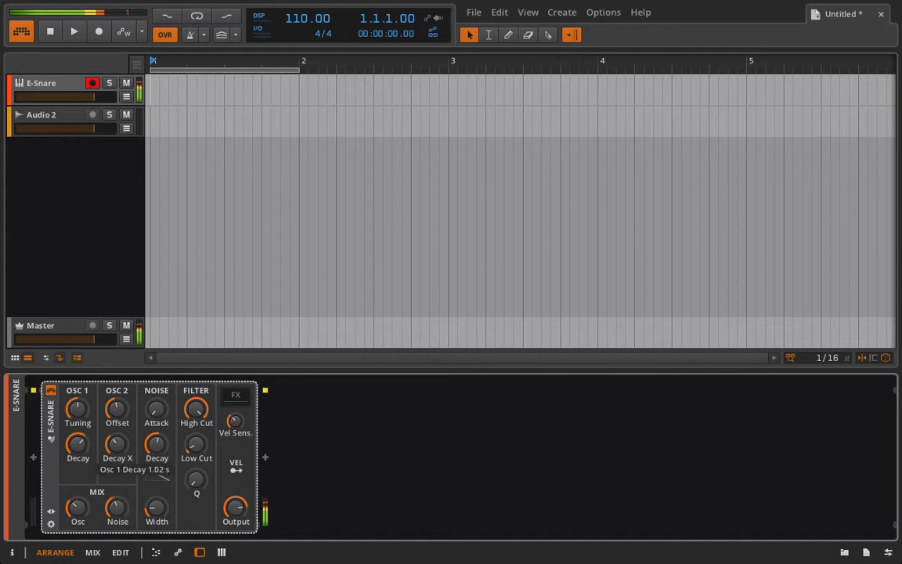
left_click_drag(111, 454, 112, 428)
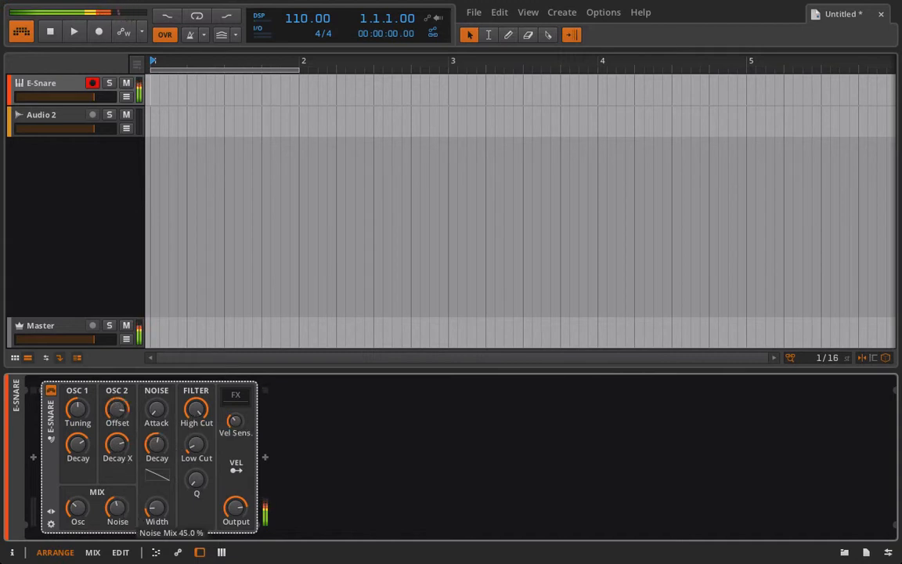
left_click_drag(231, 499, 231, 476)
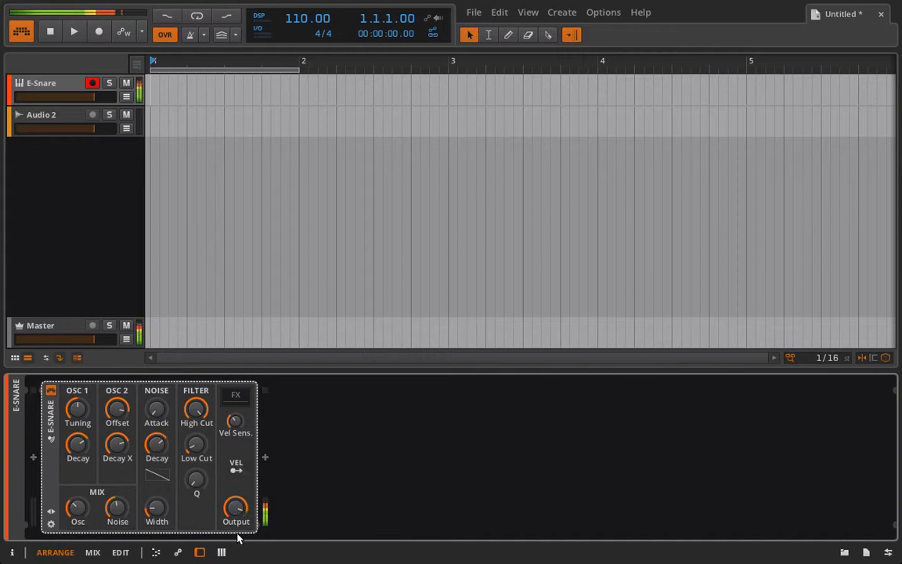
left_click_drag(236, 507, 236, 506)
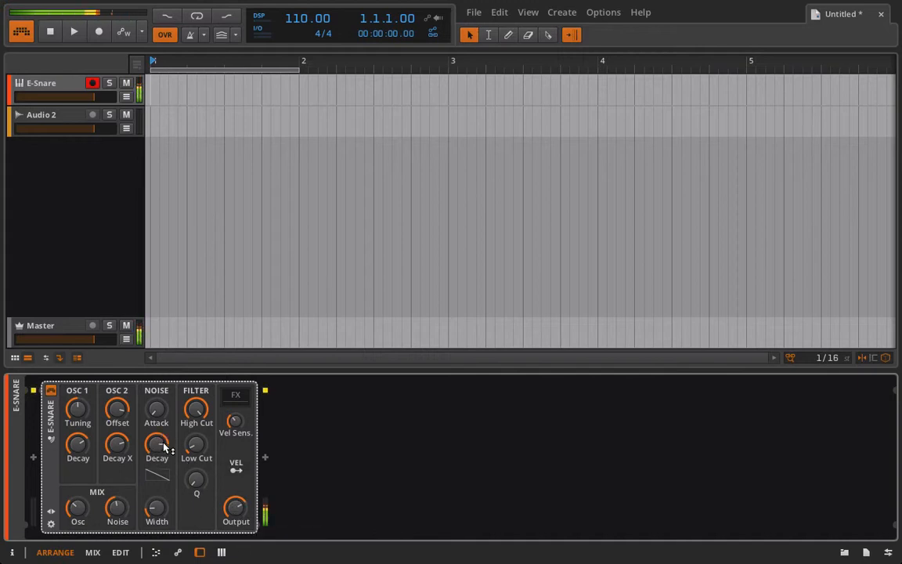
Bend the E-Snare's noise decay curve and sweep the filter's high cut down and low cut up
left_click_drag(156, 474, 156, 495)
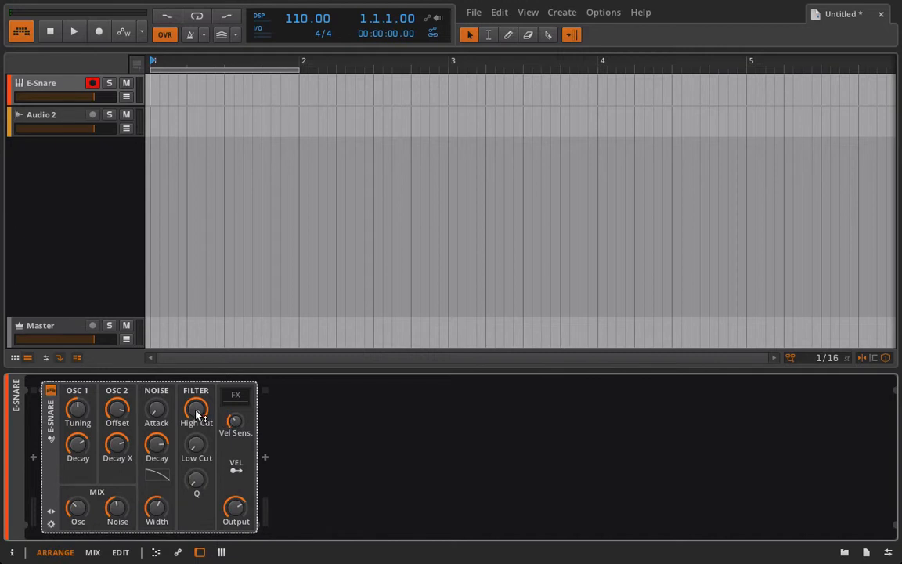
left_click_drag(196, 411, 196, 505)
left_click_drag(196, 447, 196, 360)
Replace the E-Snare on the first track with an E-Hat instrument
key("Delete")
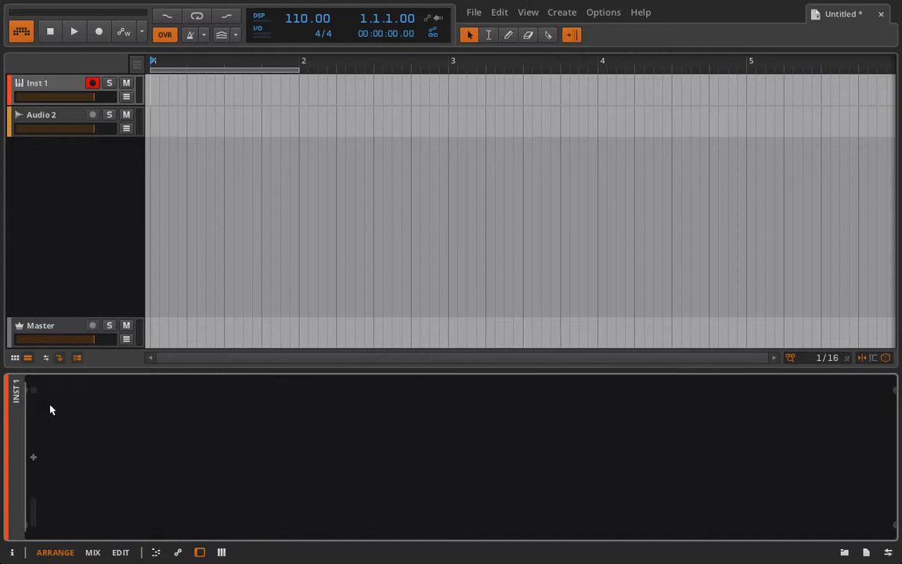
left_click(33, 457)
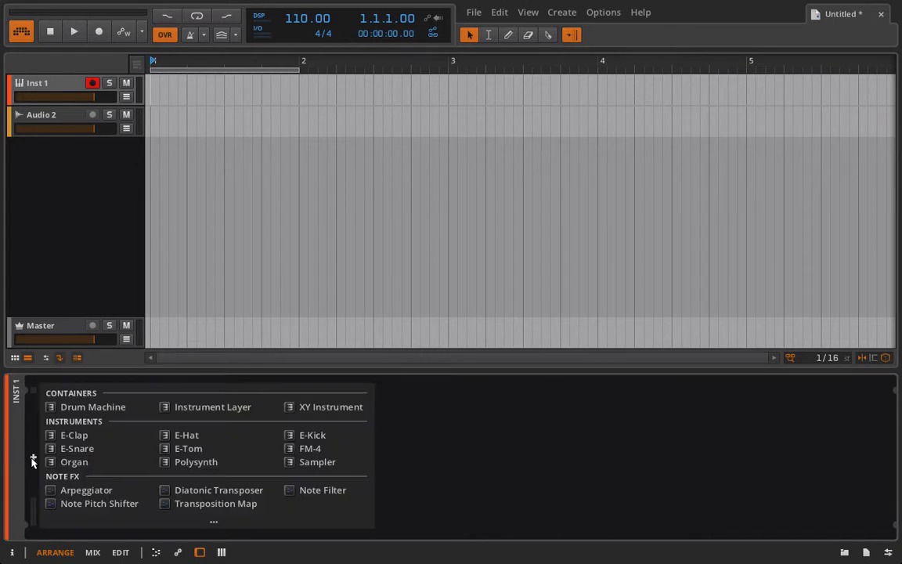
left_click(176, 435)
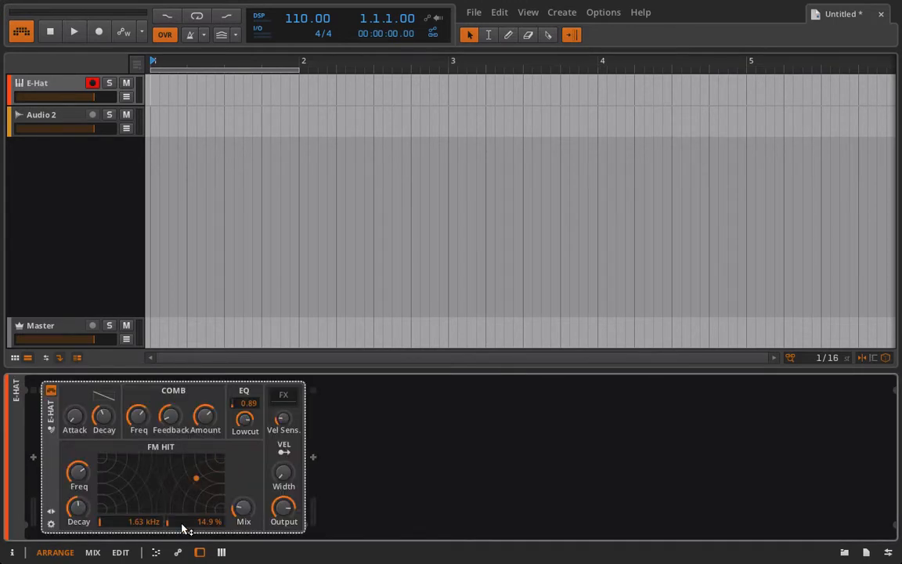
Reduce the E-Hat to plain noise: zero the FM mix, reset the comb controls, and set the EQ to minimum low cut with Q 0.32
left_click_drag(244, 511, 243, 540)
double_click(173, 414)
double_click(140, 416)
double_click(203, 420)
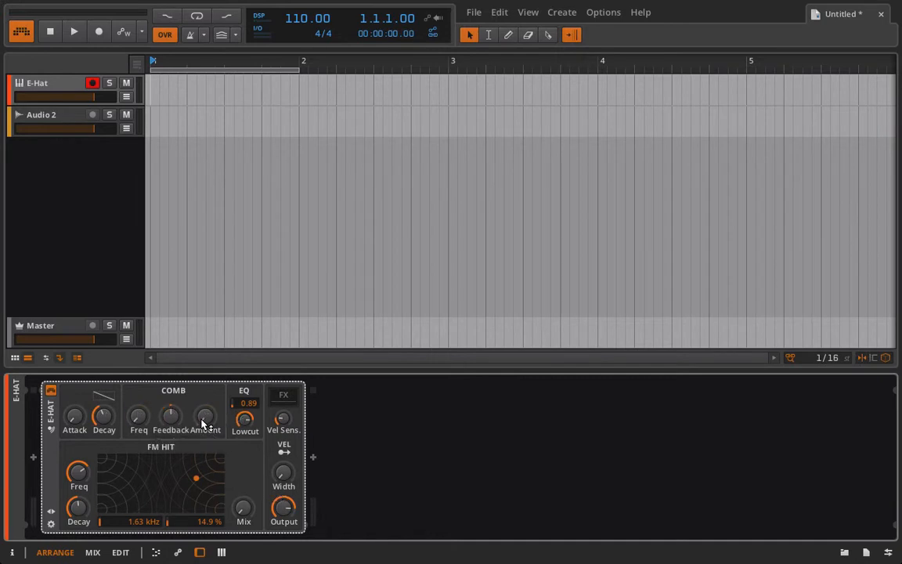
left_click_drag(249, 420, 249, 502)
left_click_drag(251, 406, 251, 408)
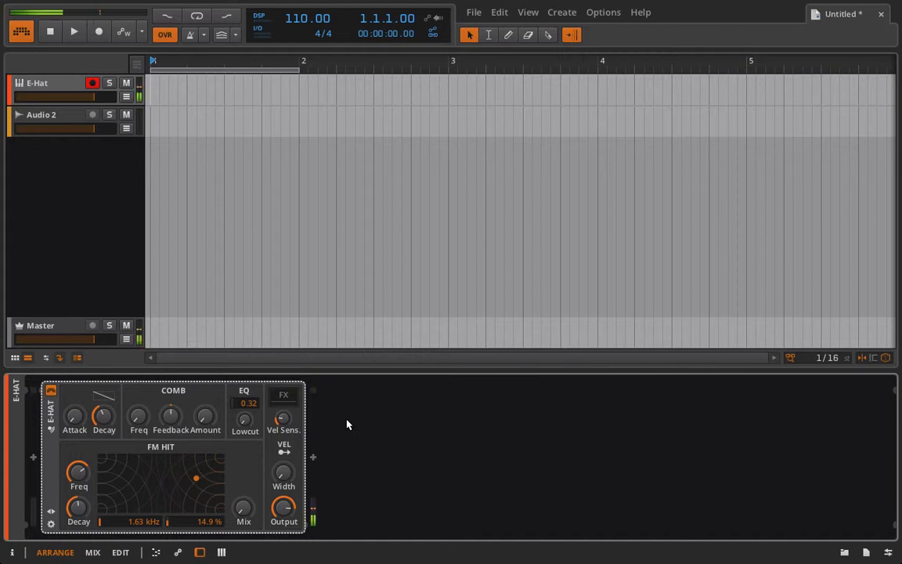
Shape the E-Hat's volume envelope with a slower attack, longer decay and curved decay slope
left_click_drag(81, 422, 82, 453)
left_click(102, 397)
left_click_drag(103, 396, 102, 389)
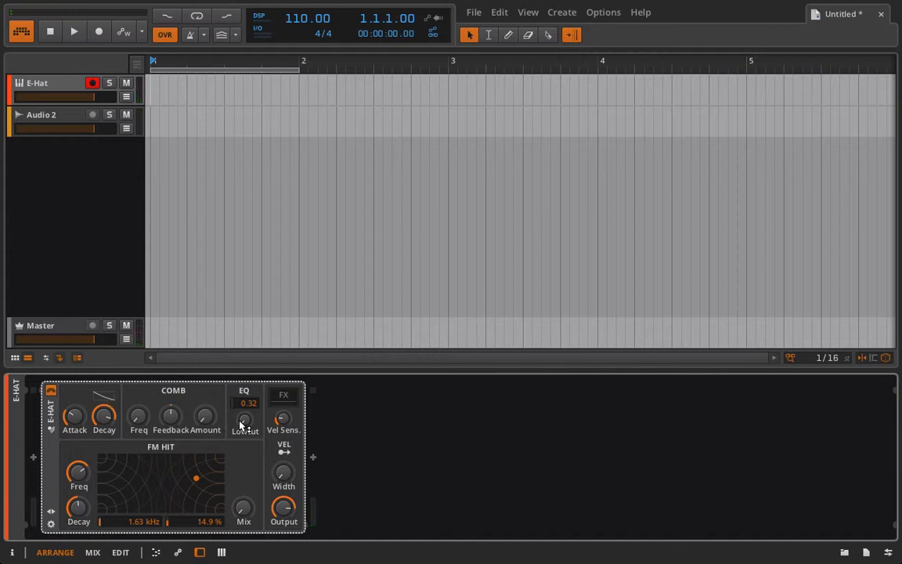
mouse_move(242, 421)
left_mouse_down()
mouse_move(242, 391)
mouse_move(242, 418)
left_mouse_up()
Insert an EQ-2 after the E-Hat and switch its low band to a low-cut shape
left_click(313, 459)
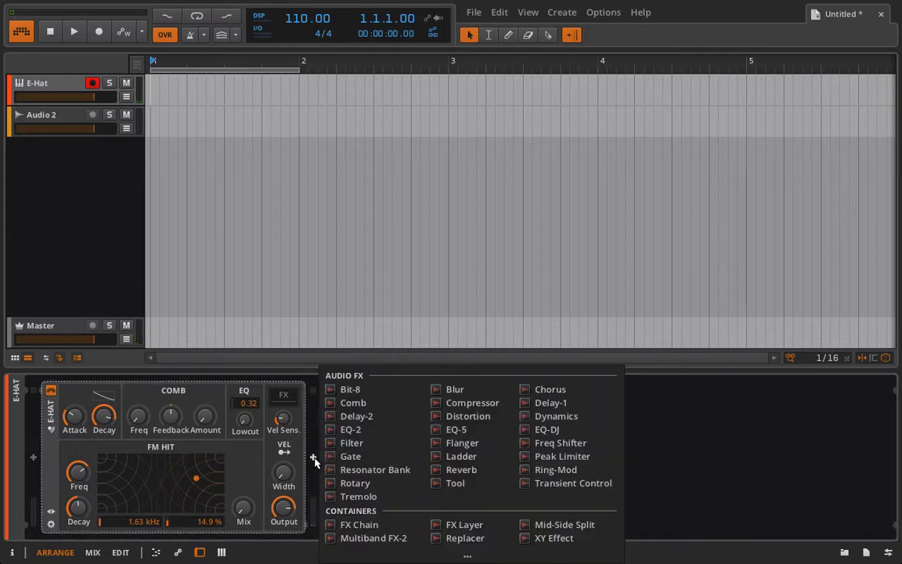
left_click(371, 429)
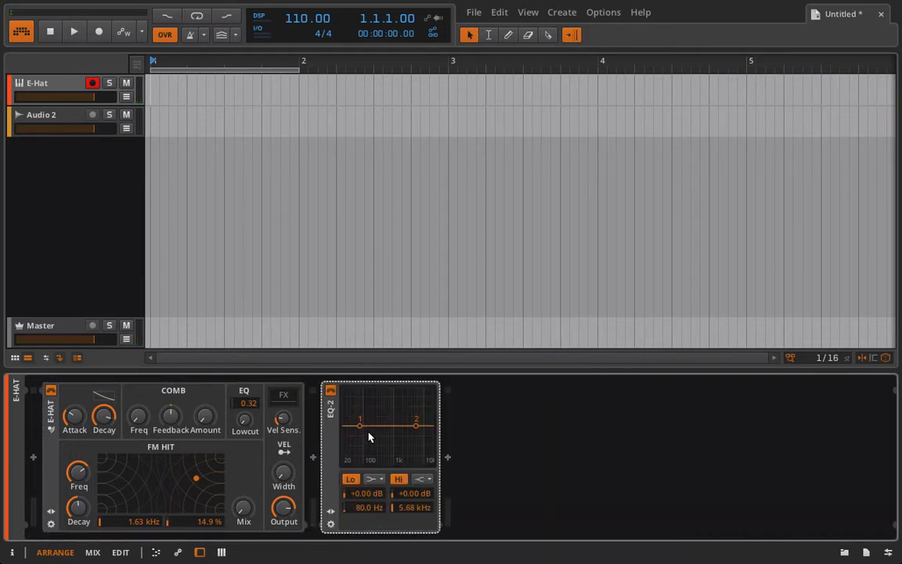
left_click(375, 478)
left_click(368, 439)
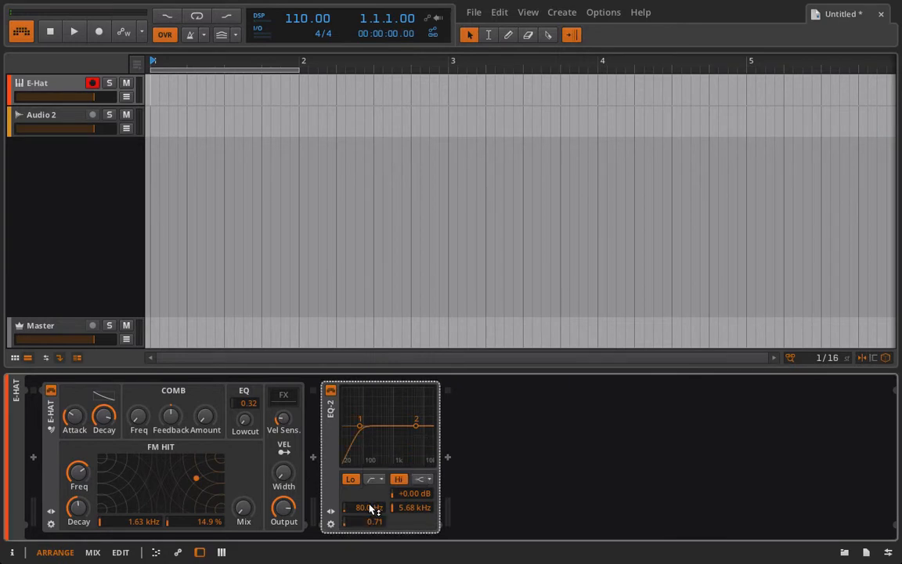
Set the EQ-2 low band's frequency to 20.0 Hz and its Q to 0.32
left_click_drag(372, 508, 373, 485)
left_click_drag(365, 508, 365, 559)
left_click_drag(368, 521, 368, 553)
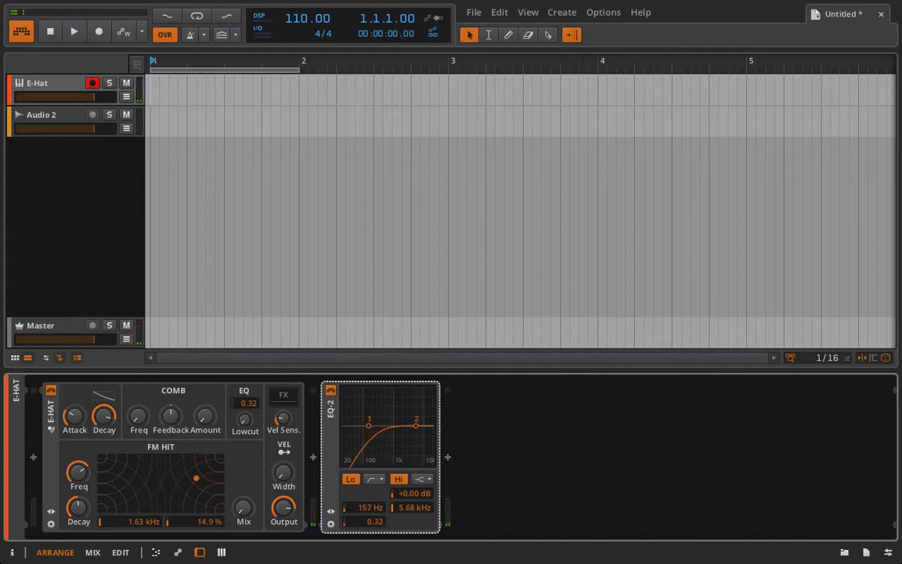
mouse_move(373, 508)
left_mouse_down()
mouse_move(373, 449)
mouse_move(374, 539)
mouse_move(373, 432)
mouse_move(374, 536)
mouse_move(373, 454)
mouse_move(377, 510)
left_mouse_up()
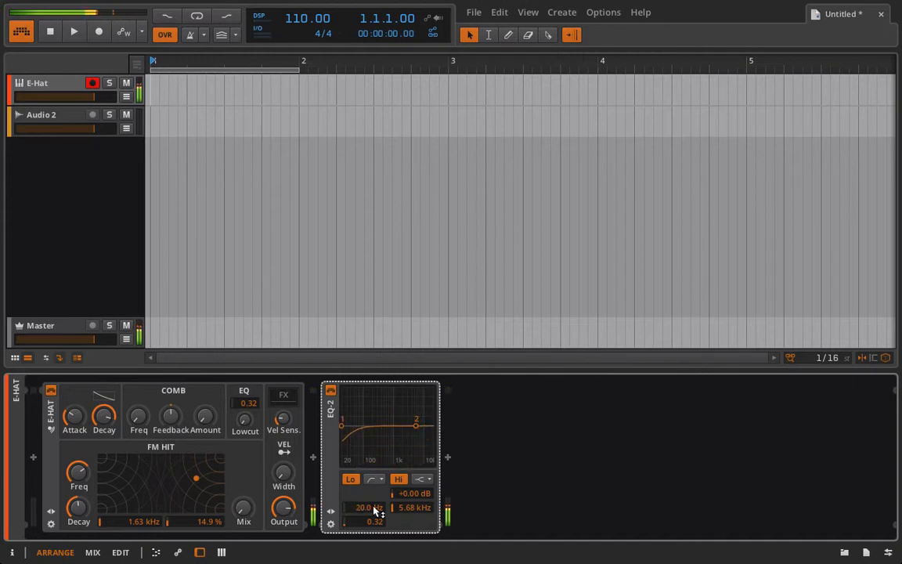
Bypass the EQ-2, compare its low band at Q 2.15 with the E-Hat's low cut, and delete the EQ-2
left_click(332, 391)
left_click_drag(247, 425, 247, 368)
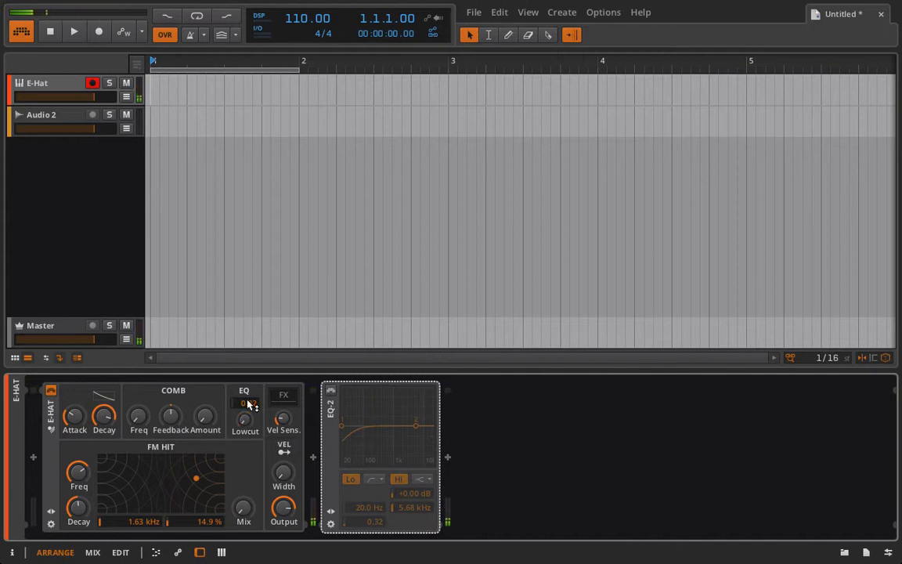
mouse_move(247, 403)
left_mouse_down()
mouse_move(248, 337)
mouse_move(247, 404)
left_mouse_up()
mouse_move(370, 522)
left_mouse_down()
mouse_move(370, 462)
mouse_move(370, 536)
left_mouse_up()
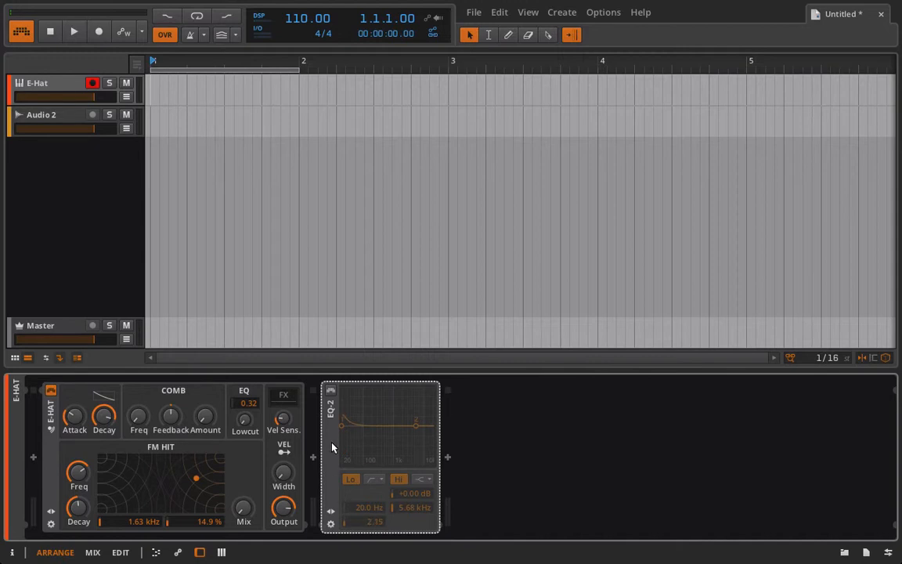
key("Delete")
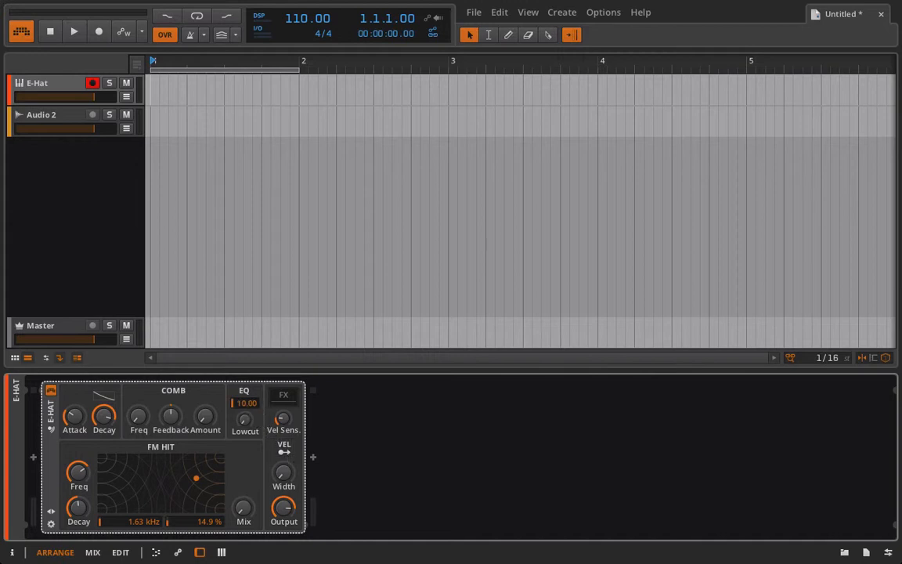
Sweep the E-Hat's low cut at high resonance, adjust the output level and set the EQ's Q to 0.37
left_click_drag(244, 421, 244, 362)
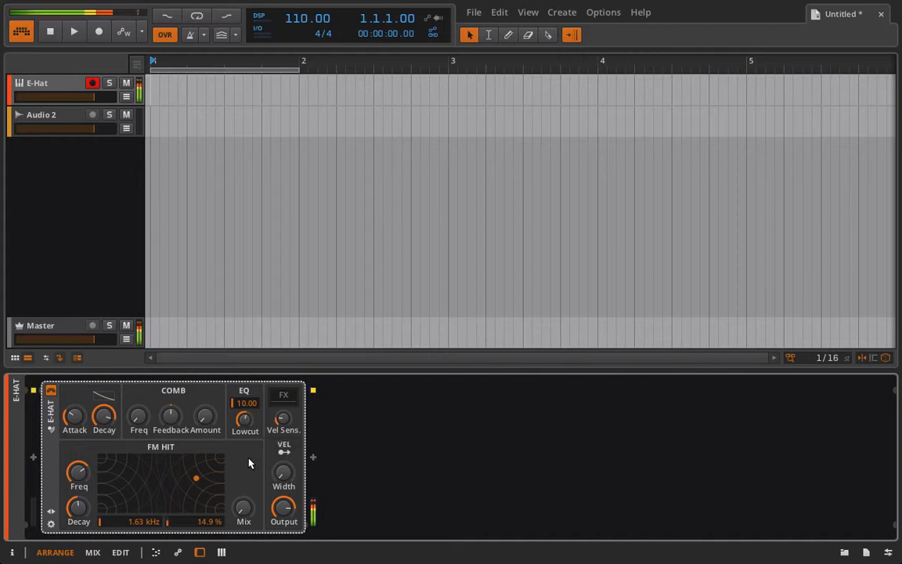
left_click_drag(284, 509, 284, 498)
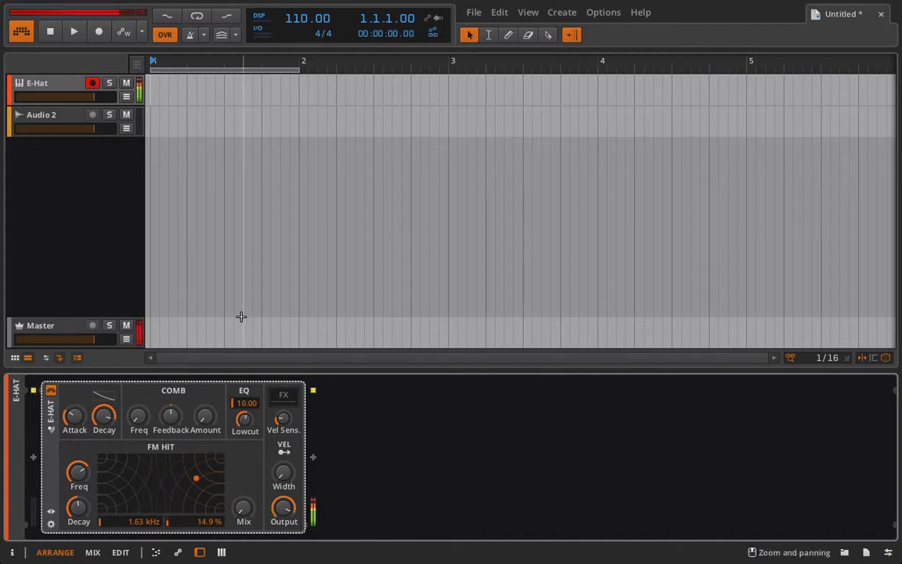
left_click_drag(249, 402, 252, 423)
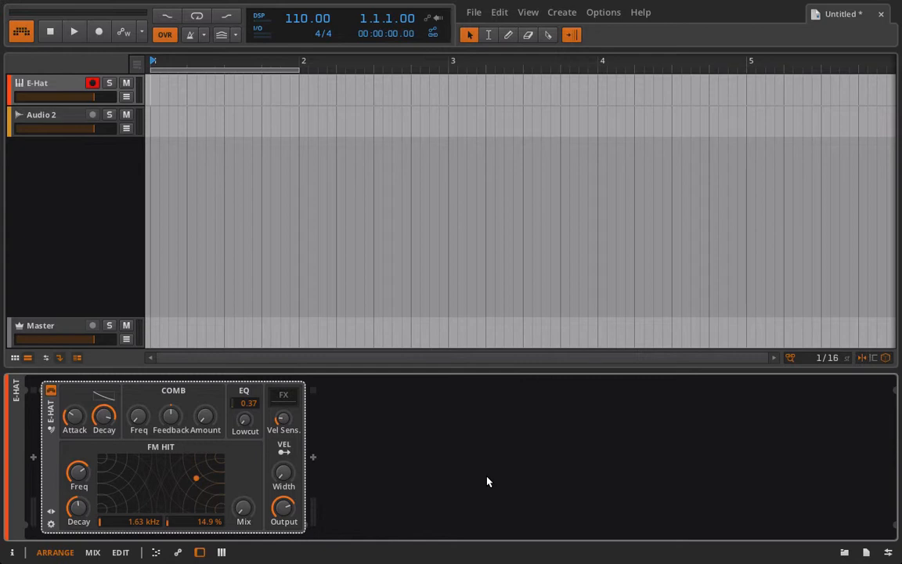
Insert a Comb effect after the E-Hat, with its frequency at maximum and its mix fully up
left_click(312, 459)
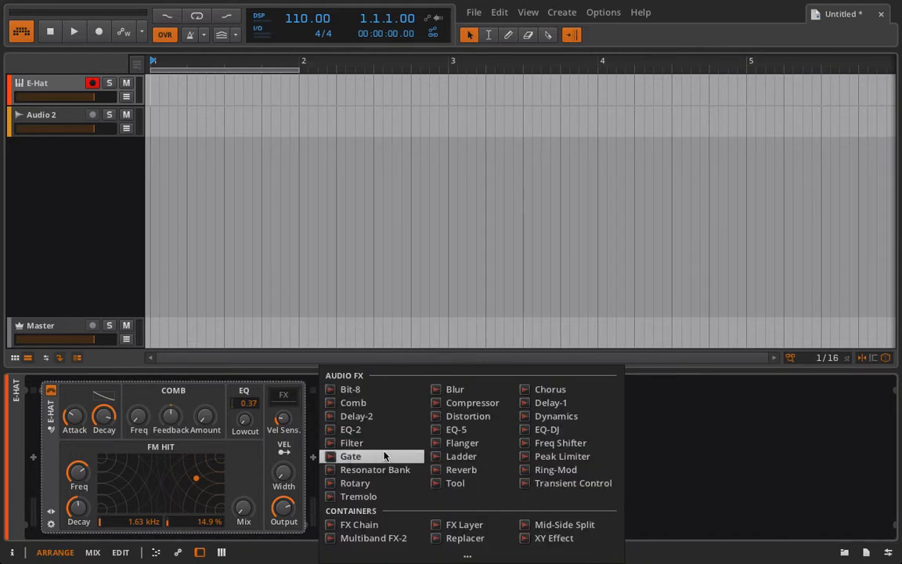
left_click(369, 406)
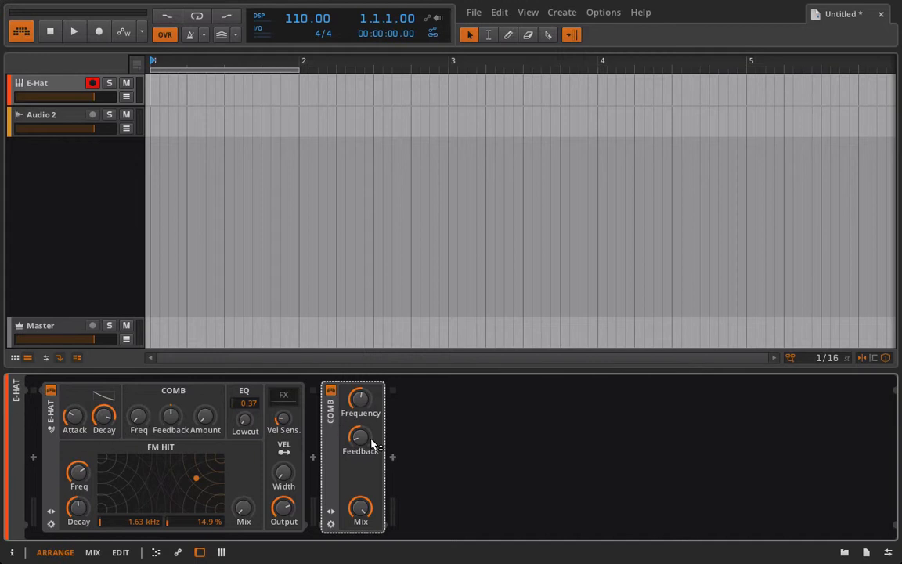
left_click_drag(362, 516, 362, 560)
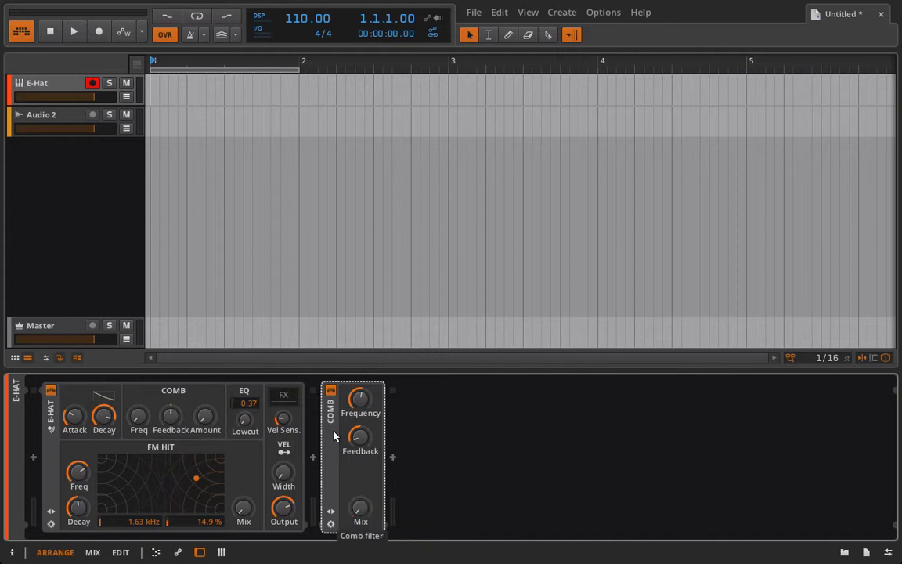
left_click_drag(361, 400, 361, 373)
left_click_drag(360, 513, 359, 462)
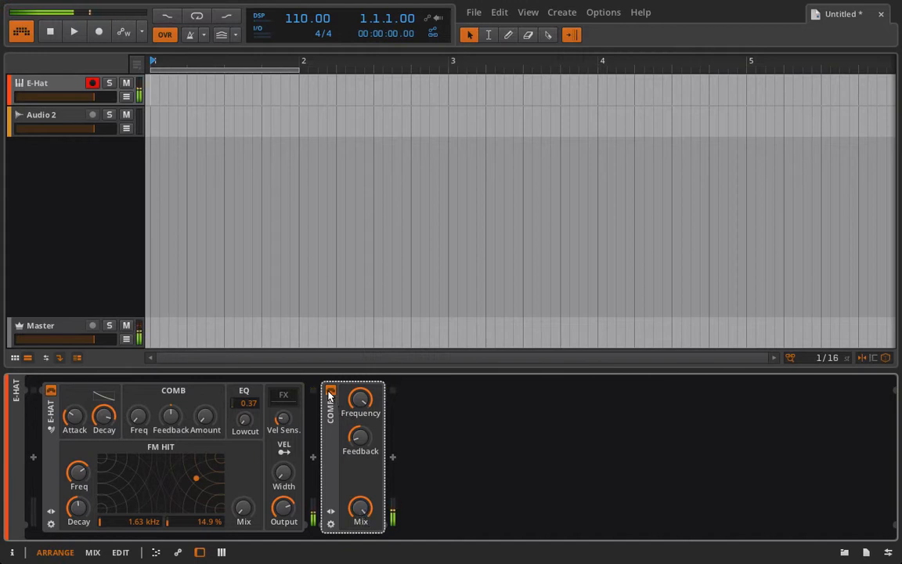
Match the E-Hat's built-in comb to the Comb effect using full amount, a frequency of about 2.93 kHz and negative feedback
left_click_drag(197, 417, 197, 384)
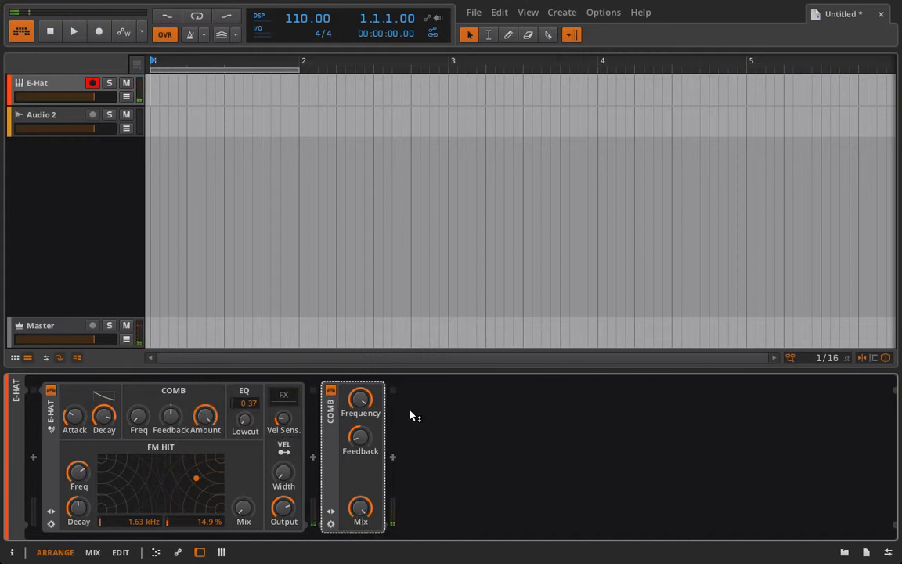
left_click_drag(355, 404, 353, 395)
left_click_drag(140, 419, 141, 411)
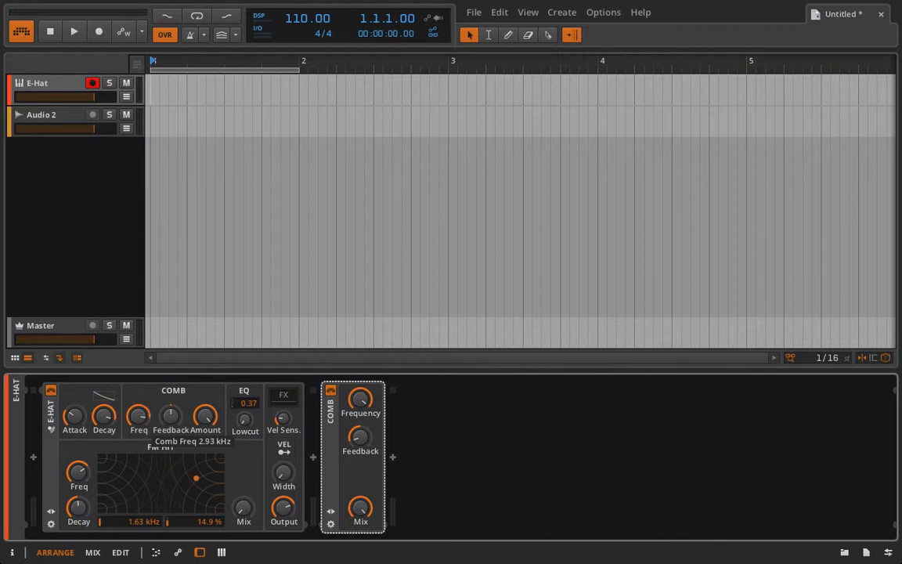
left_click_drag(141, 411, 141, 383)
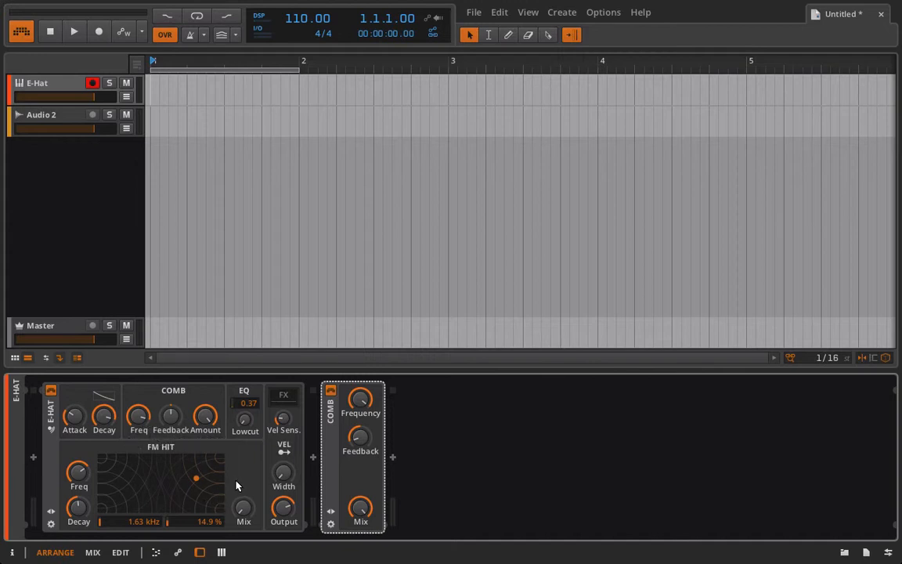
left_click_drag(179, 425, 179, 402)
Compare both combs by bypassing the Comb effect, setting the E-Hat's comb amount to zero and re-enabling the Comb effect
left_click(329, 391)
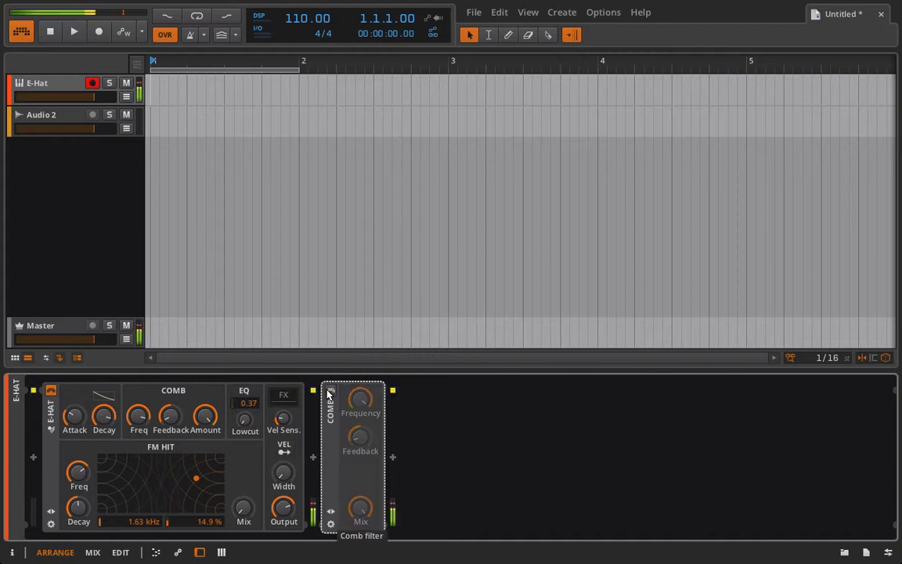
left_click_drag(206, 424, 206, 501)
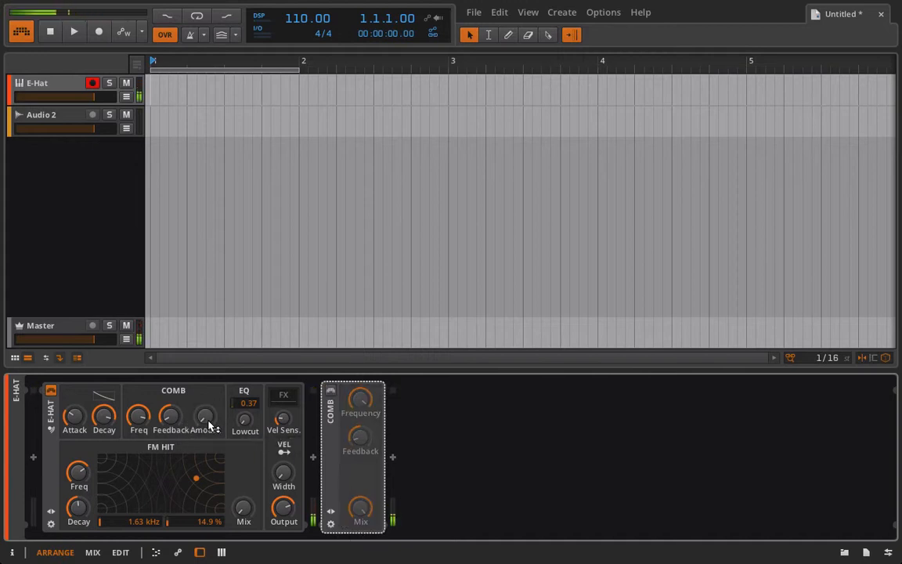
left_click(330, 391)
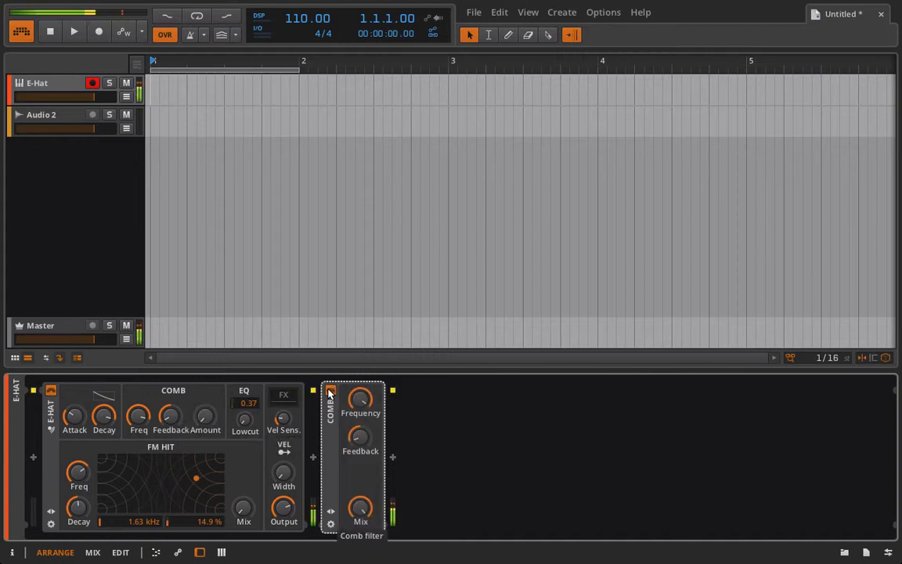
Bypass the Comb effect and move it into the E-Hat's own FX chain
left_click(330, 390)
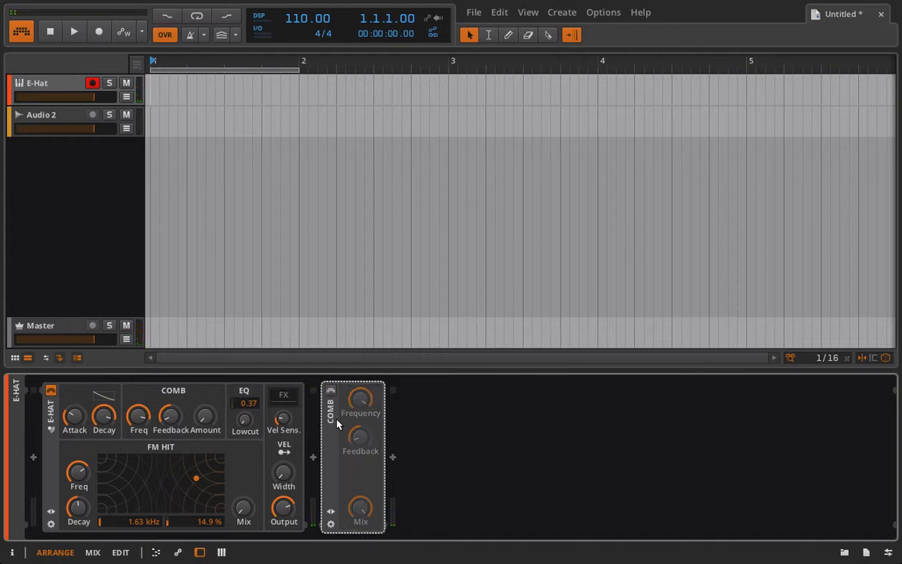
left_click_drag(328, 416, 291, 403)
left_click(281, 402)
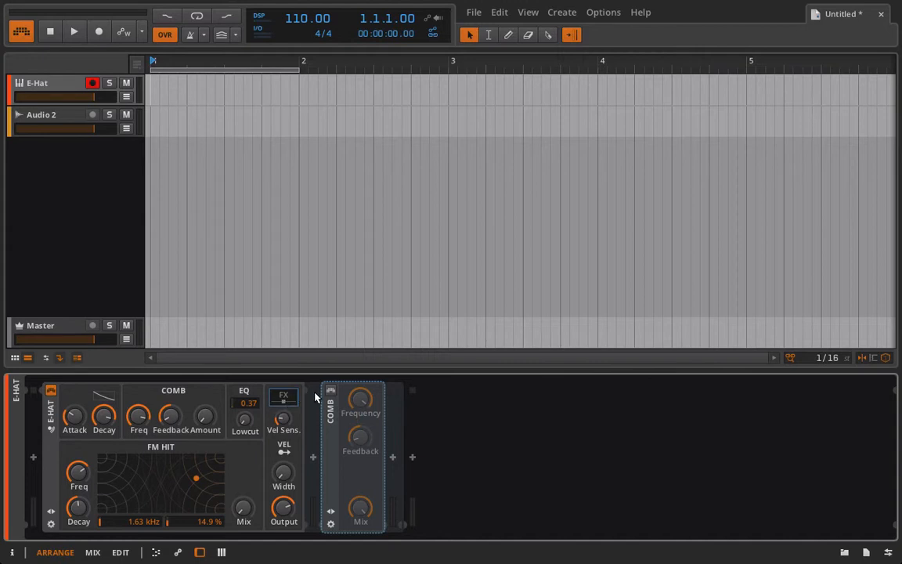
Raise the E-Hat's comb amount and set the nested Comb to about 1.45 kHz with positive feedback and a low mix
left_click_drag(205, 416, 205, 384)
left_click_drag(362, 510, 361, 528)
left_click_drag(361, 439, 361, 415)
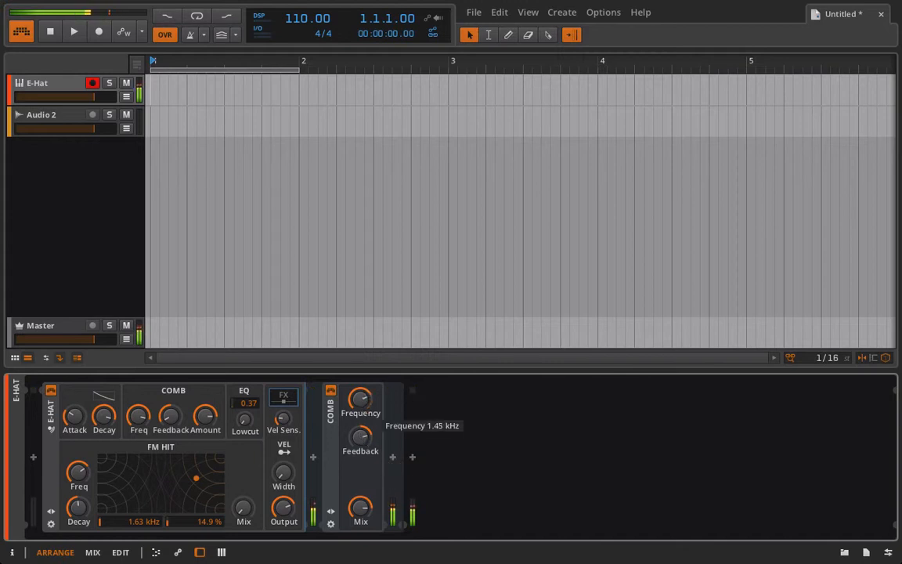
mouse_move(361, 521)
left_mouse_down()
mouse_move(360, 548)
mouse_move(360, 519)
left_mouse_up()
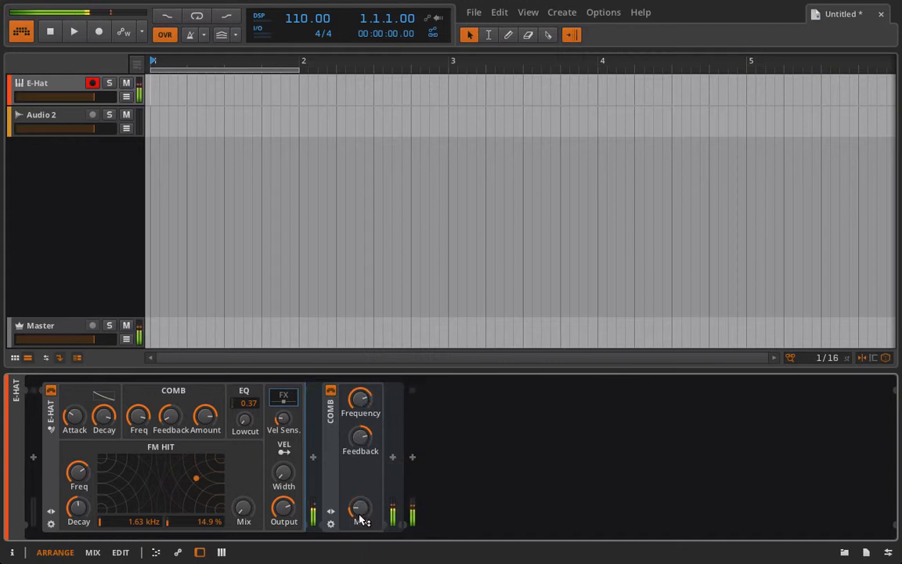
Raise the E-Hat's low cut and attack, shorten its decay, and increase the nested Comb's feedback and mix
left_click_drag(245, 417, 172, 411)
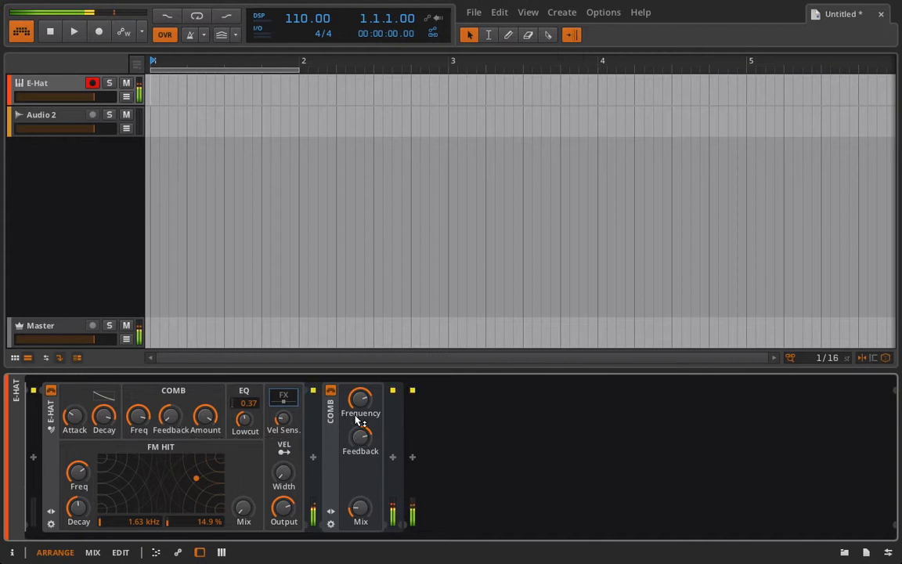
left_click_drag(361, 443, 361, 427)
mouse_move(361, 507)
left_mouse_down()
mouse_move(360, 500)
mouse_move(360, 507)
left_mouse_up()
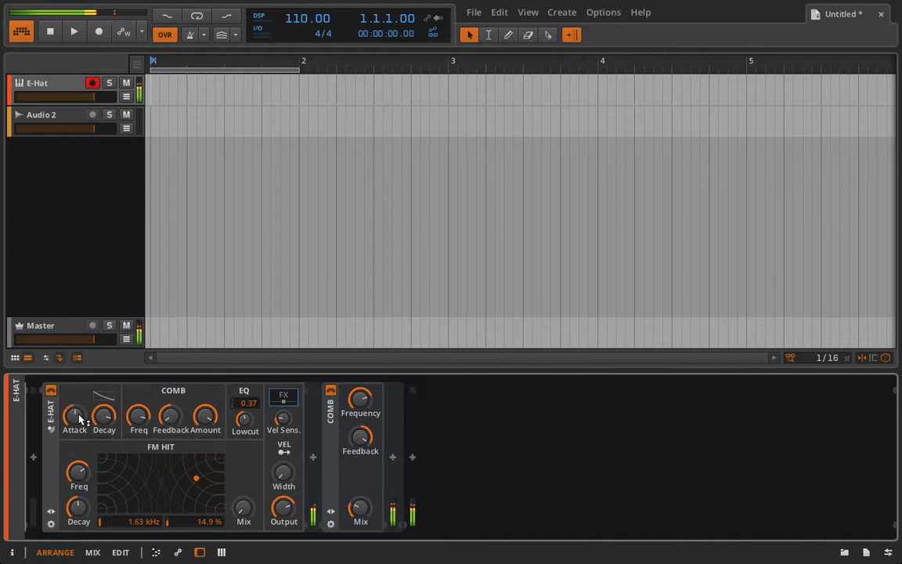
left_click_drag(104, 415, 103, 421)
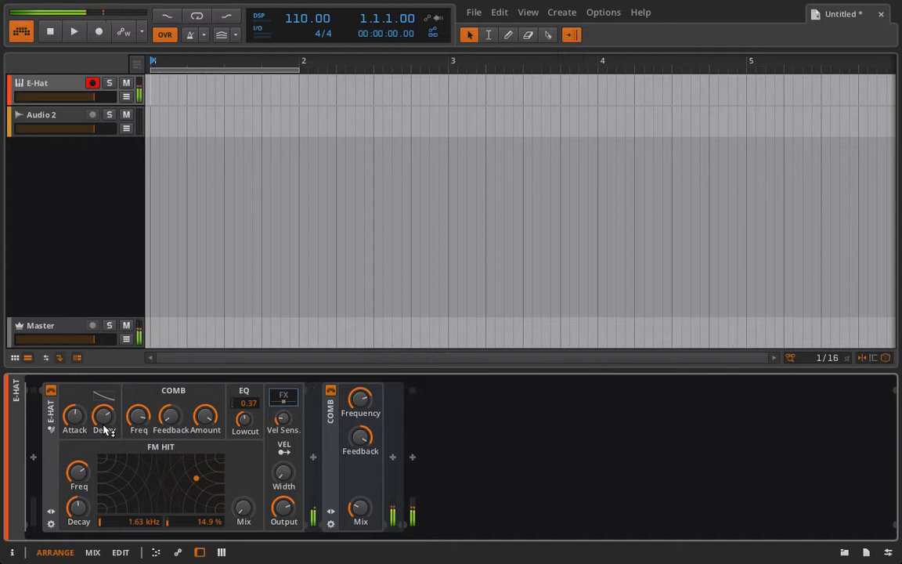
Delete the nested Comb effect, reset the E-Hat's comb controls and low cut, and set the EQ's Q to 0.32
left_click(330, 422)
key("Delete")
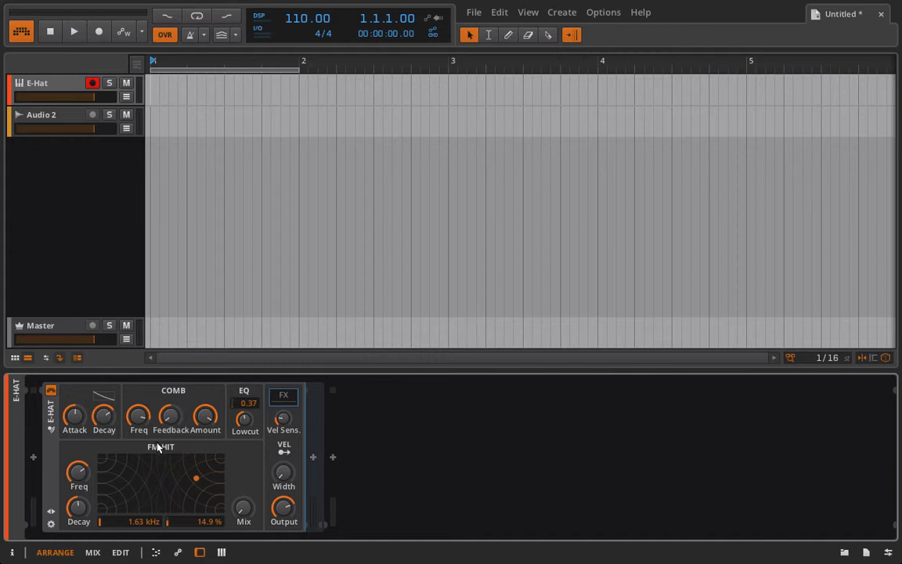
double_click(203, 427)
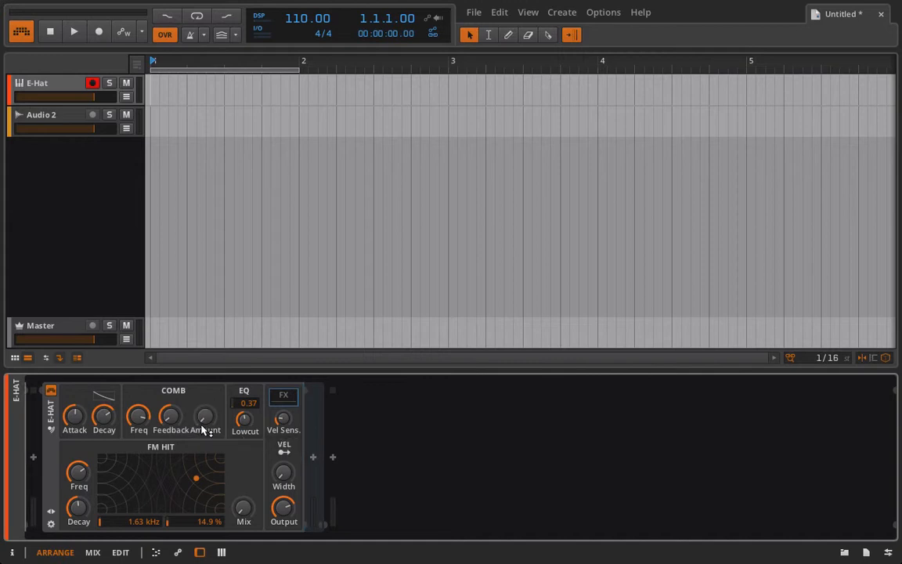
double_click(171, 418)
double_click(138, 417)
double_click(245, 421)
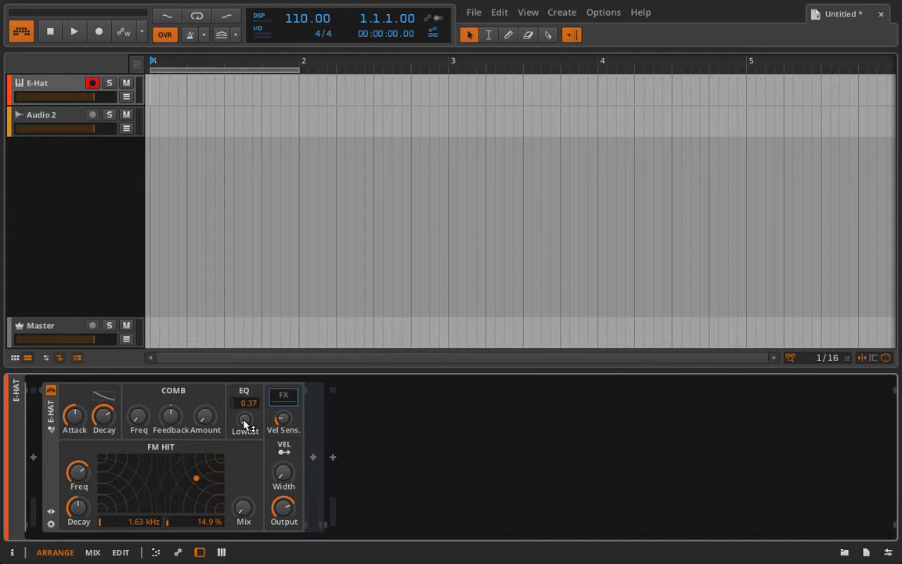
left_click_drag(248, 404, 249, 408)
Turn the FM Hit mix fully up and set the E-Hat's attack to minimum and its decay to maximum
double_click(244, 509)
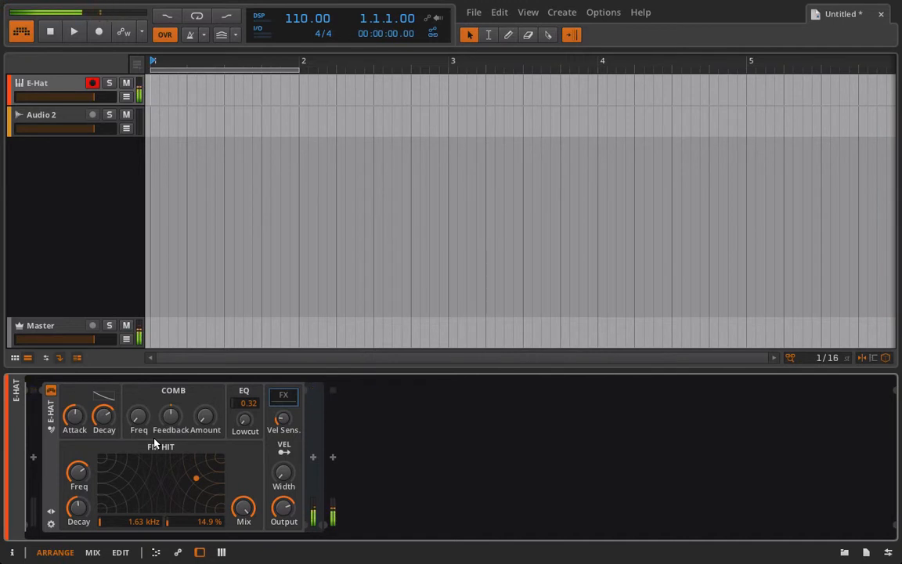
left_click_drag(77, 416, 77, 478)
left_click_drag(109, 427, 109, 501)
mouse_move(109, 427)
left_mouse_down()
mouse_move(109, 270)
mouse_move(109, 425)
left_mouse_up()
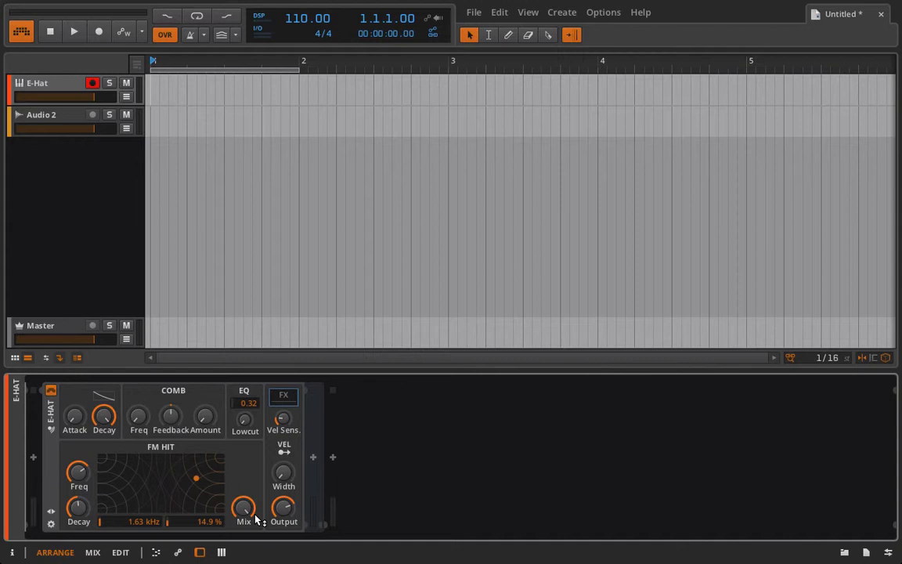
Lengthen the FM Hit decay at full mix and set the FM modulation to 26.0 Hz and 72.9 %
left_click_drag(255, 515, 255, 523)
left_click_drag(255, 516, 255, 505)
left_click_drag(79, 505, 79, 497)
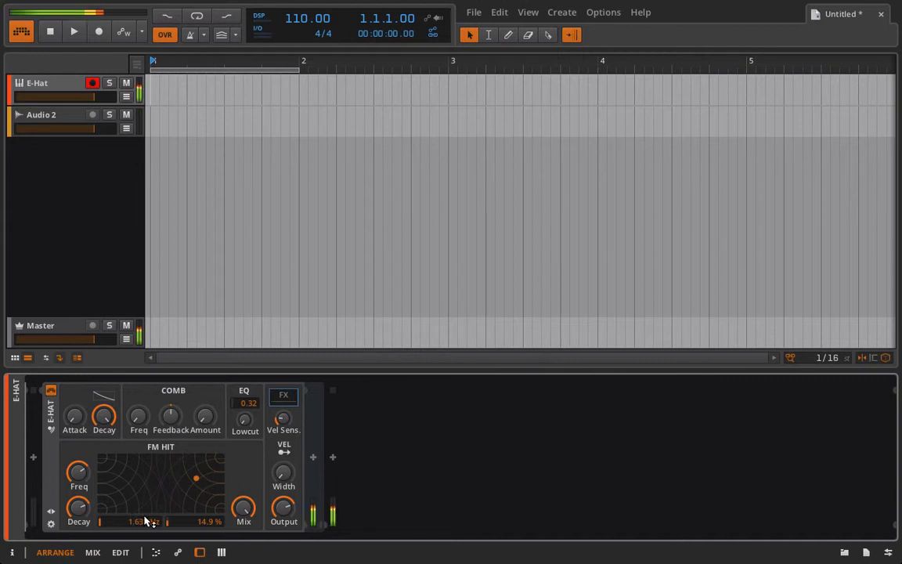
left_click_drag(148, 527, 149, 548)
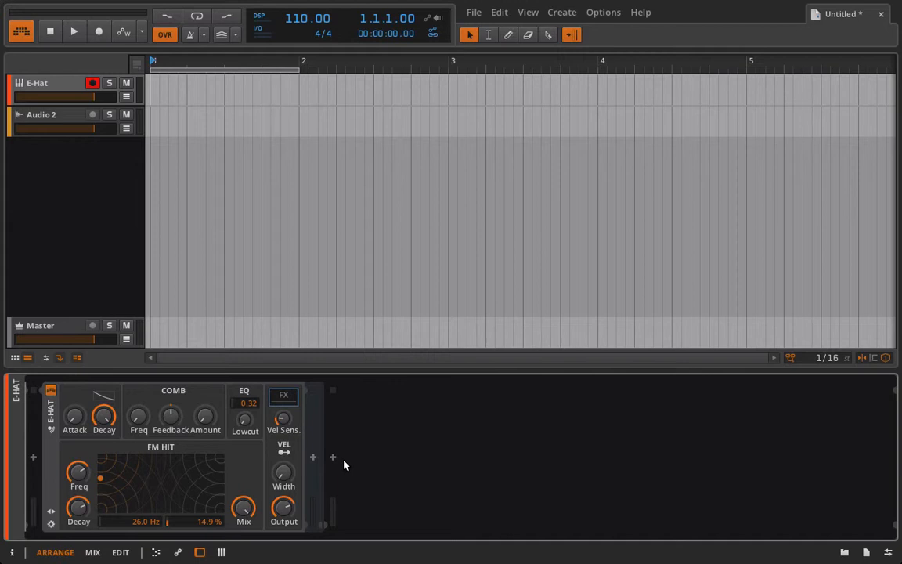
left_click_drag(209, 528, 205, 481)
Insert the SPAN analyzer from the Essential Plugins' Visual folder after the E-Hat and position its window
left_click(844, 553)
left_click(752, 229)
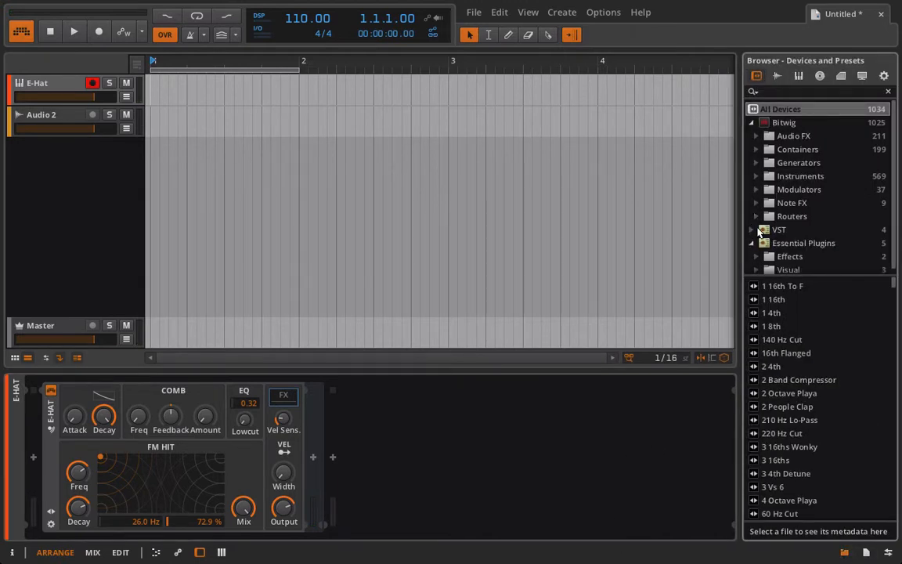
left_click(776, 257)
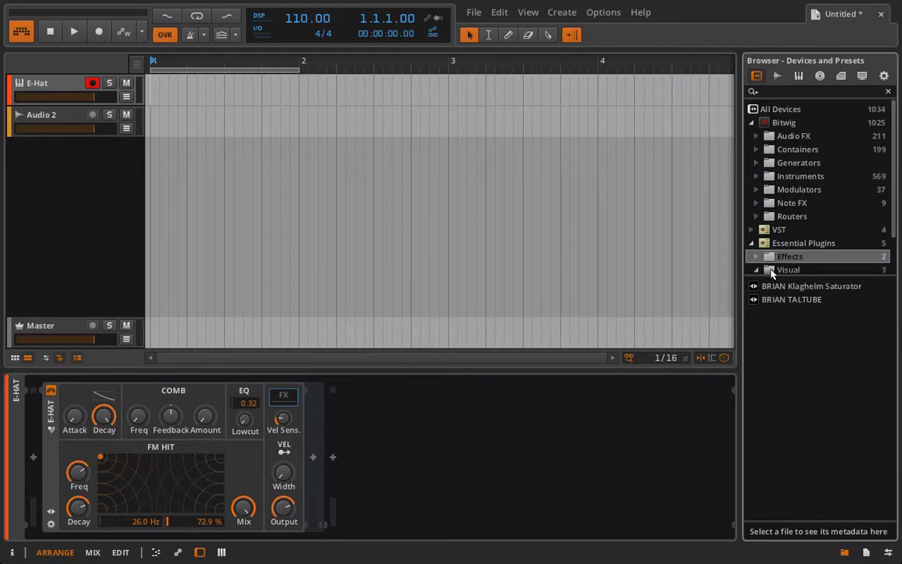
left_click(756, 270)
left_click_drag(793, 238, 489, 459)
left_click_drag(316, 46, 359, 3)
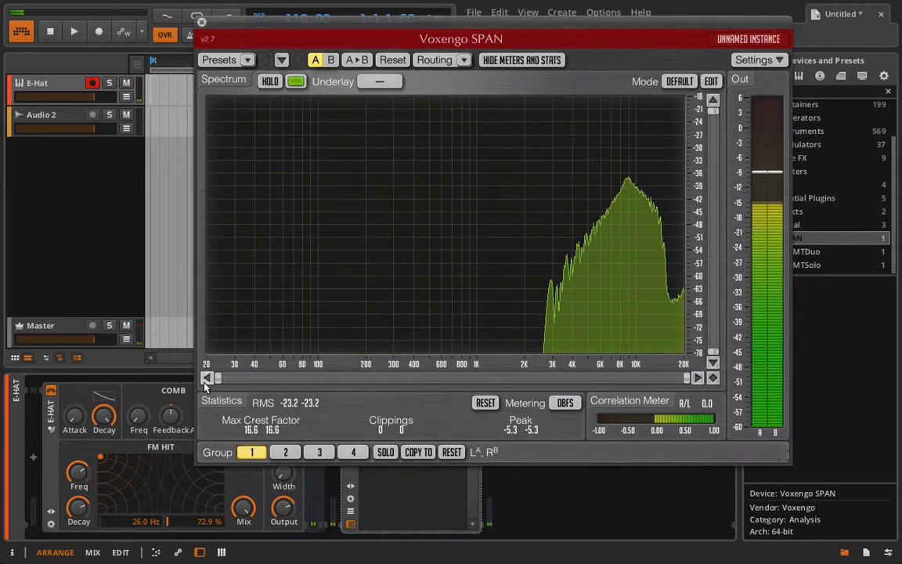
Lower the FM Hit frequency to minimum and sweep the modulation frequency up to 3.10 kHz in the narrowed SPAN spectrum, closing SPAN when done
left_click_drag(78, 473, 77, 497)
left_click_drag(261, 377, 429, 377)
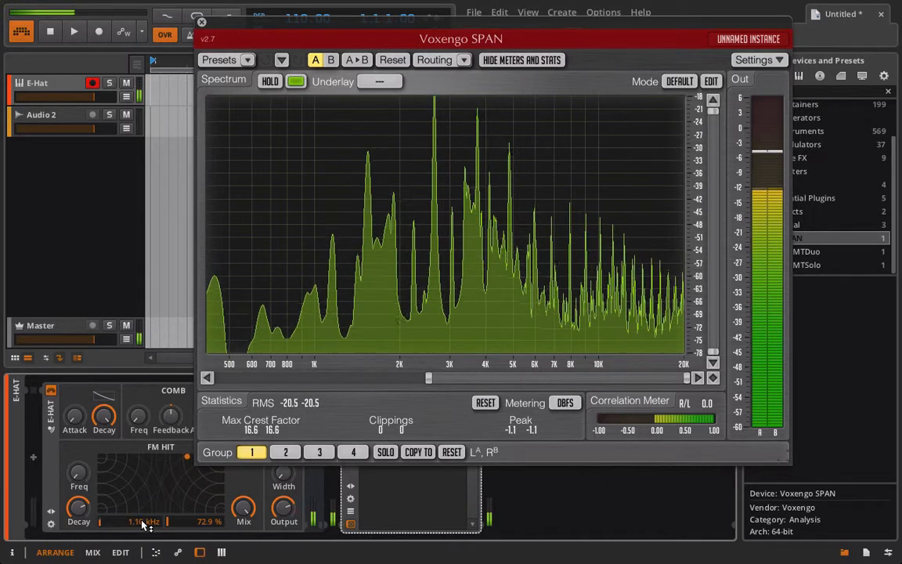
mouse_move(142, 524)
left_mouse_down()
mouse_move(142, 560)
mouse_move(143, 505)
left_mouse_up()
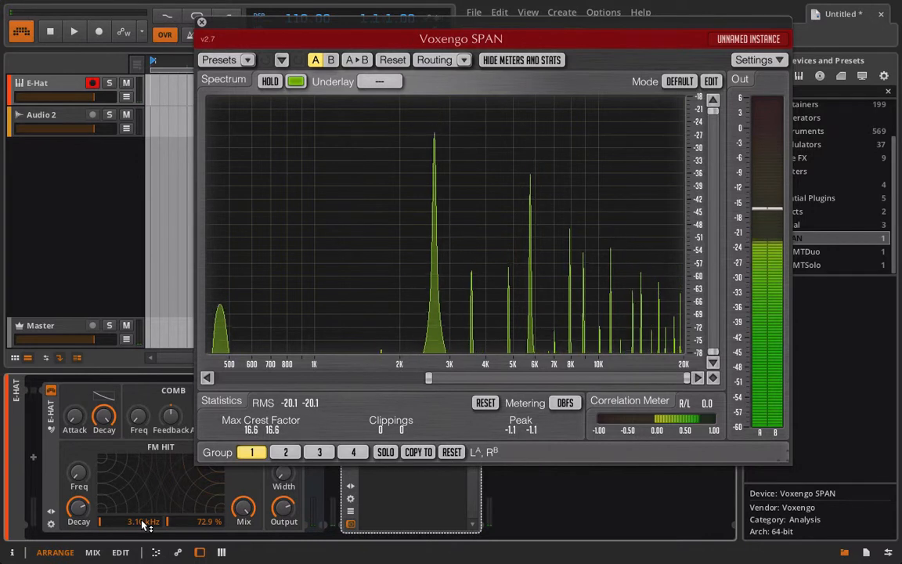
left_click(201, 23)
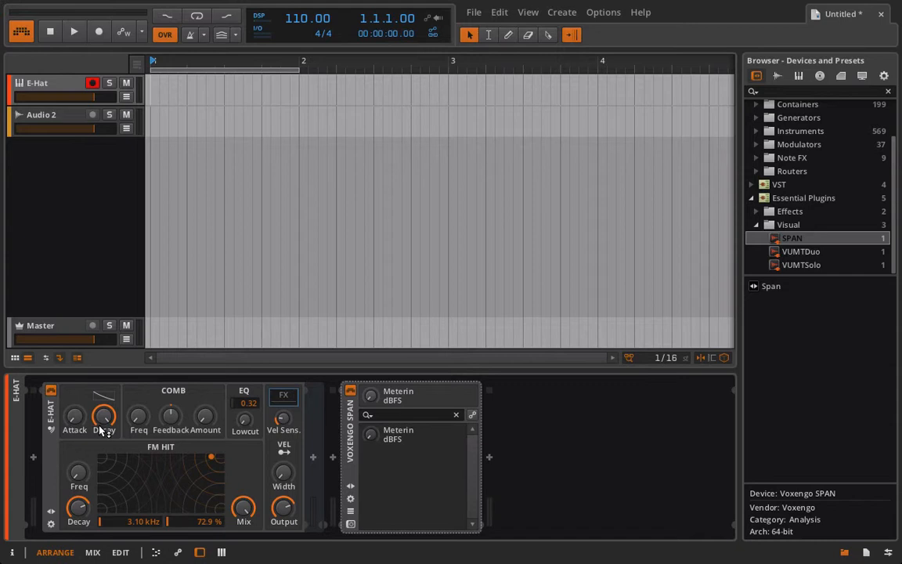
Raise the FM Hit frequency and decay, and vary the FM modulation until it is 323 Hz and 51.4 %
left_click_drag(145, 522, 197, 556)
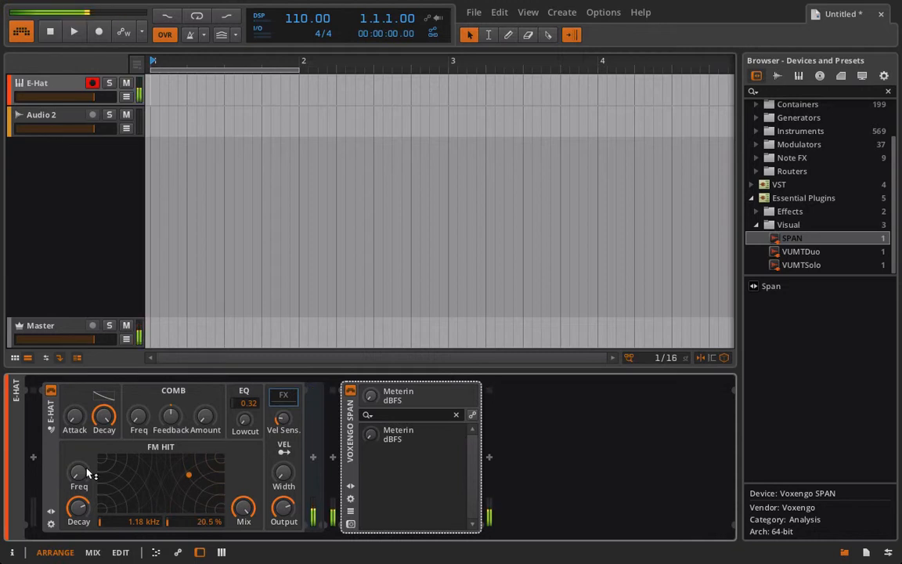
left_click_drag(86, 473, 86, 473)
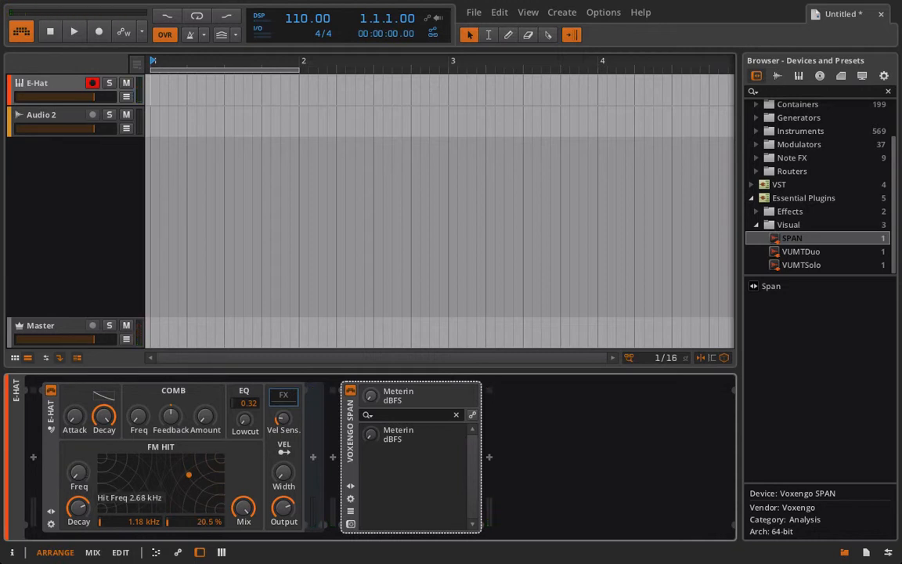
mouse_move(79, 473)
left_mouse_down()
mouse_move(79, 399)
mouse_move(79, 478)
mouse_move(78, 464)
left_mouse_up()
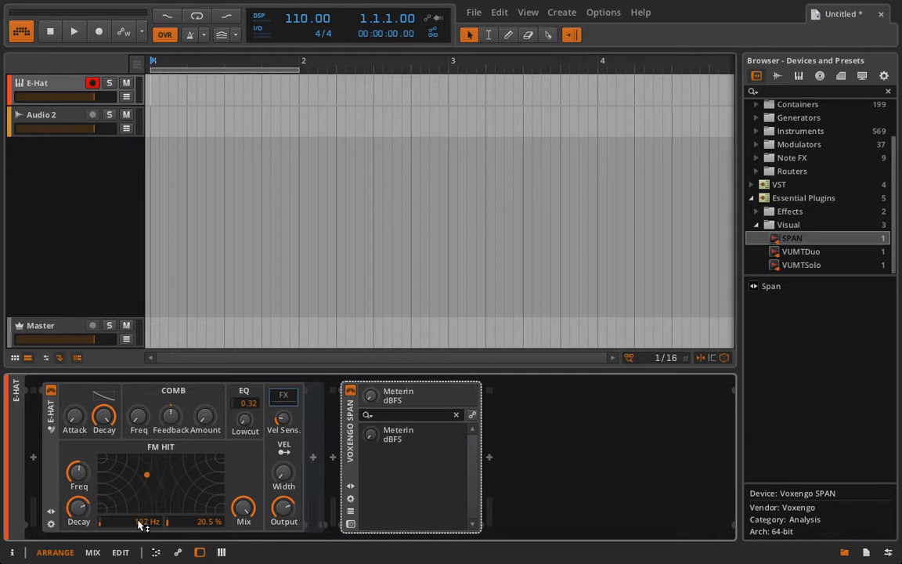
left_click_drag(139, 525, 111, 519)
mouse_move(202, 523)
left_mouse_down()
mouse_move(202, 502)
mouse_move(196, 521)
left_mouse_up()
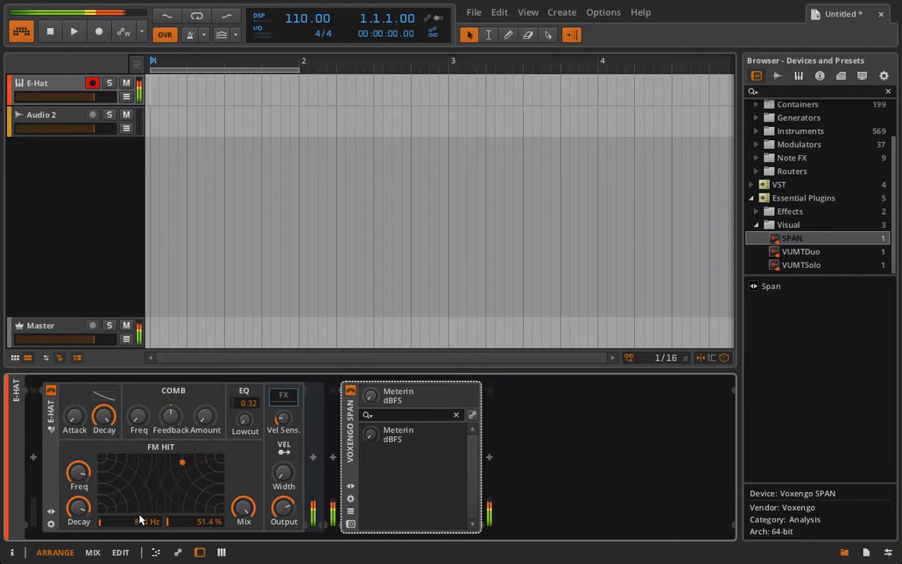
left_click_drag(143, 525, 143, 551)
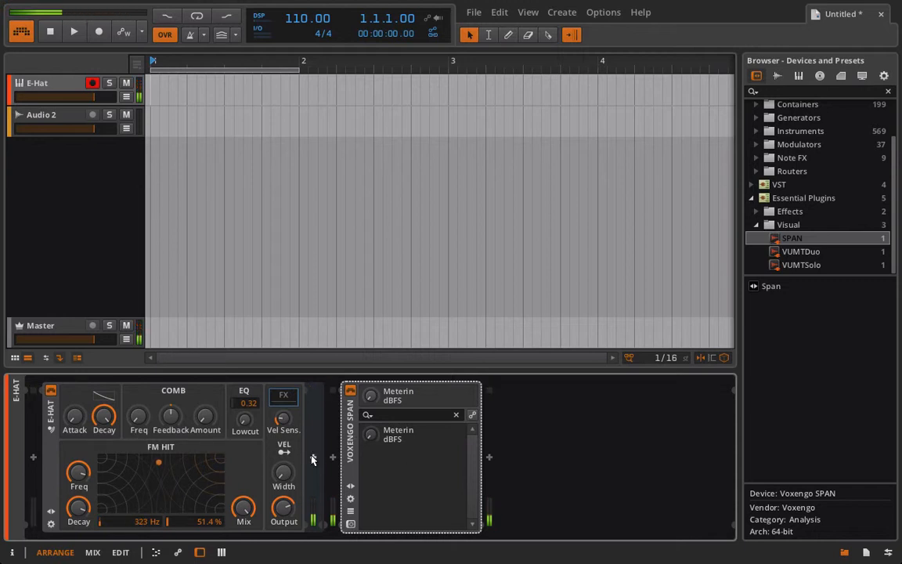
Insert an LFO MOD before the E-Hat and map its LFO1 to the E-Hat's FM modulation frequency
left_click(32, 456)
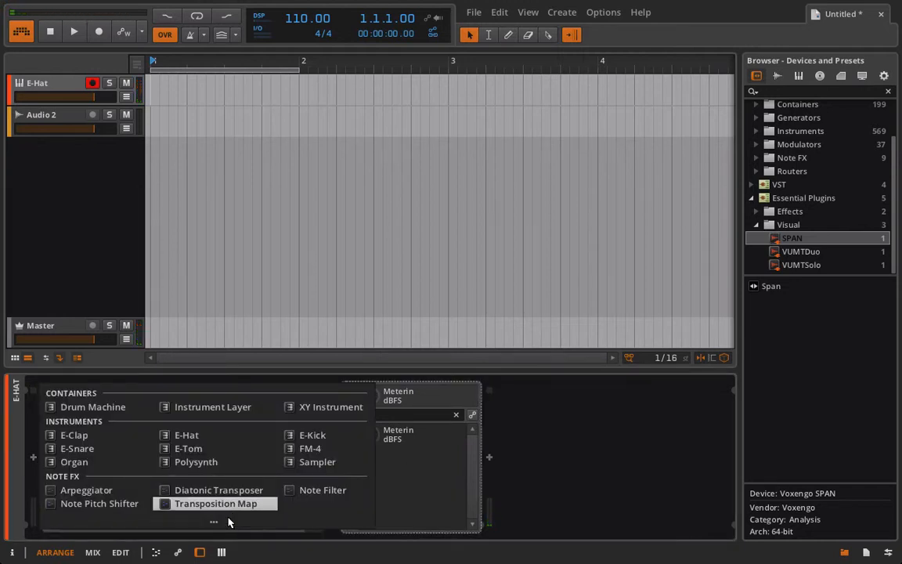
left_click(221, 521)
left_click(204, 481)
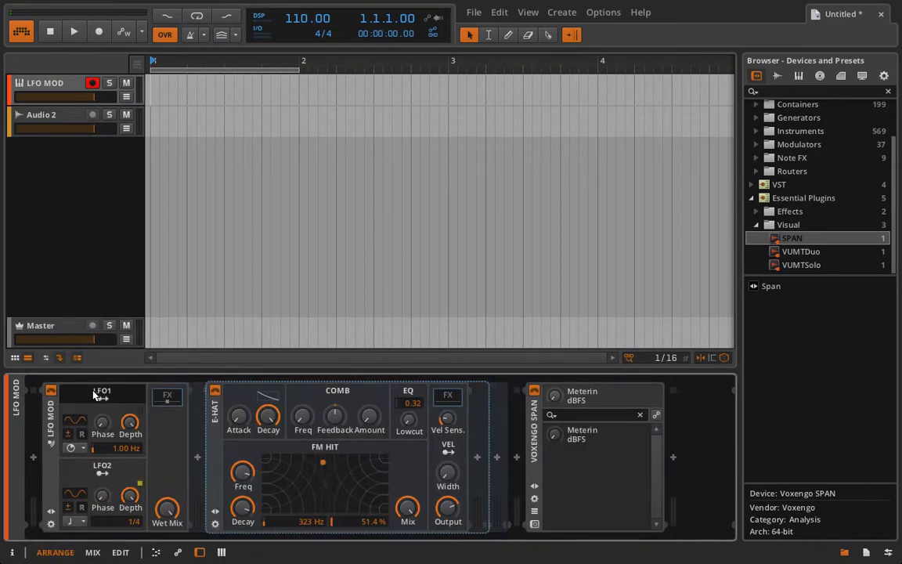
left_click(94, 394)
left_click_drag(307, 523, 308, 481)
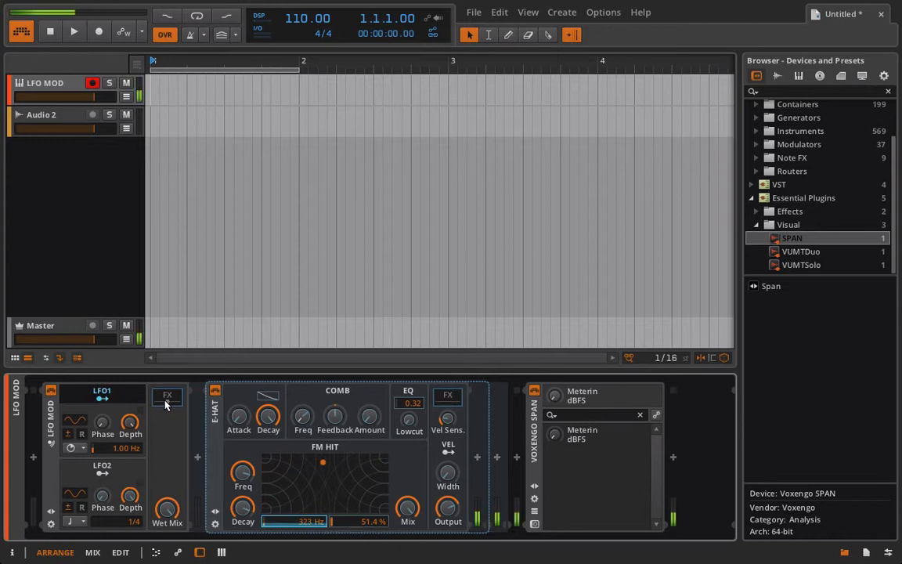
Sweep LFO1's rate from slow to audio speed and leave it at 50.1 Hz
left_click_drag(124, 449, 124, 465)
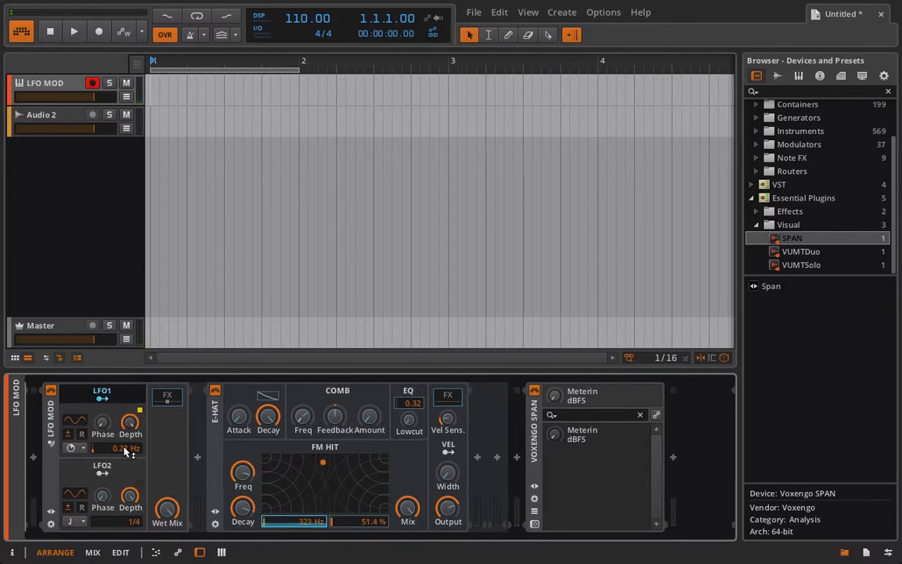
left_click_drag(125, 452, 125, 407)
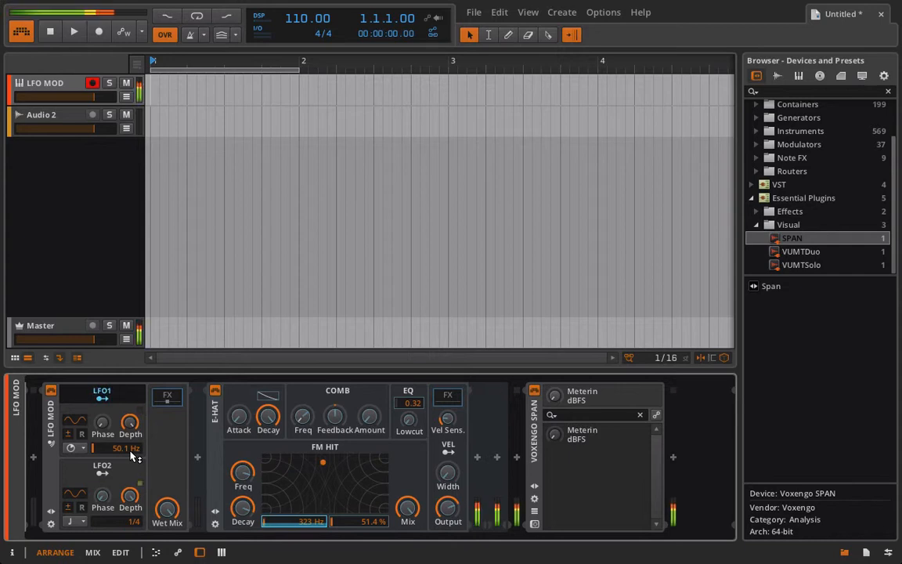
left_click_drag(133, 456, 133, 509)
left_click_drag(131, 454, 123, 430)
Map LFO2 to LFO1's rate
left_click(134, 469)
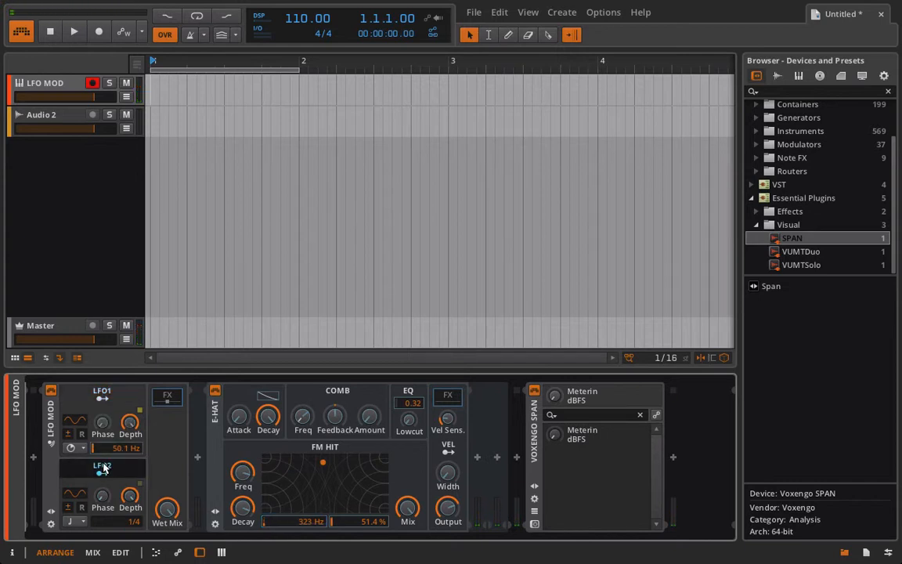
left_click_drag(128, 452, 128, 403)
left_click(101, 474)
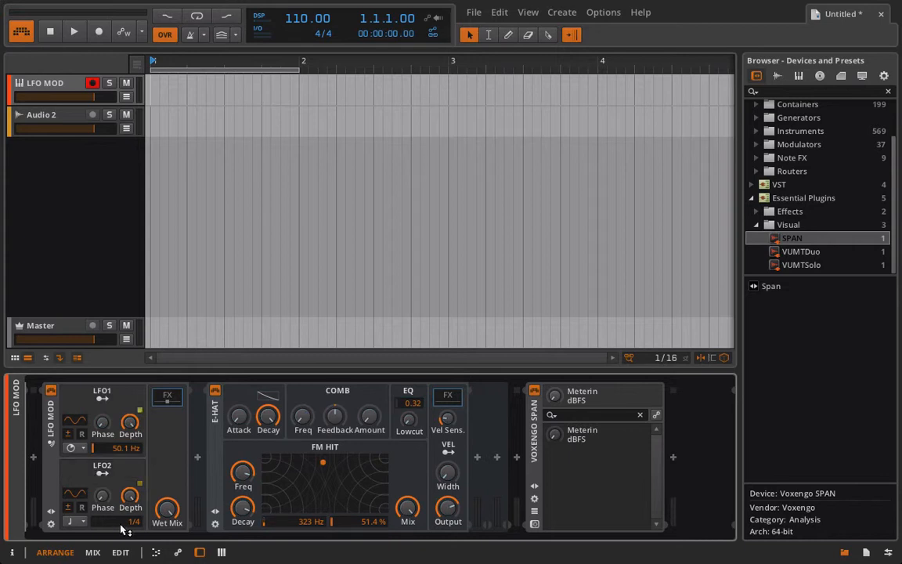
Switch LFO2's timebase to hertz, set its rate to 50.1 Hz and map it to the E-Hat's FM modulation frequency
left_click(82, 522)
left_click(87, 517)
left_click_drag(128, 523, 128, 427)
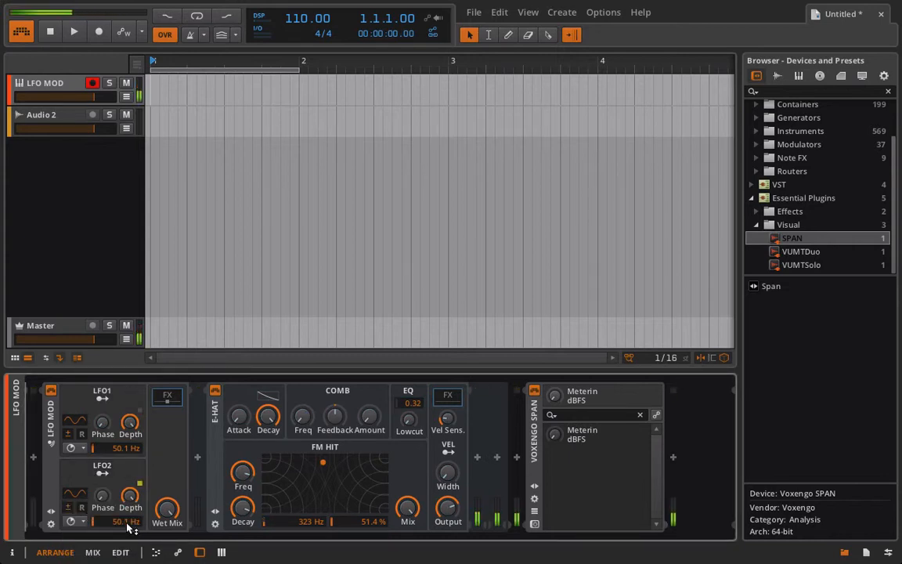
left_click(104, 473)
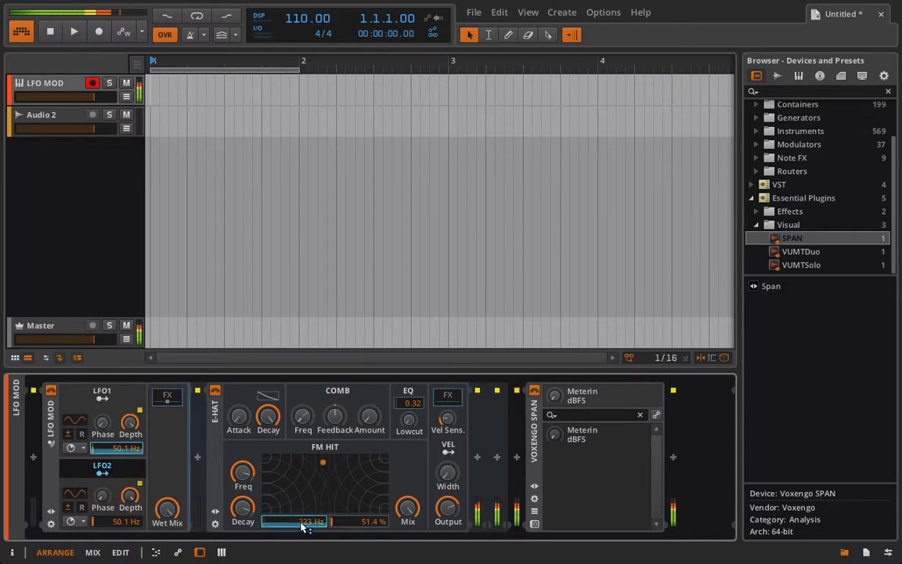
left_click(110, 472)
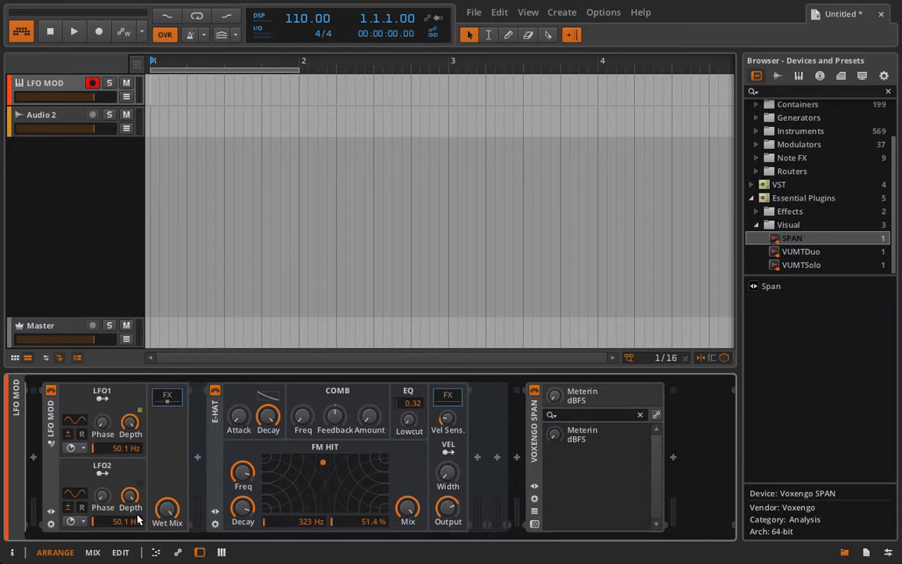
Delete the LFO MOD together with its nested E-Hat and insert a fresh E-Hat before Voxengo SPAN
left_click(50, 408)
key("Delete")
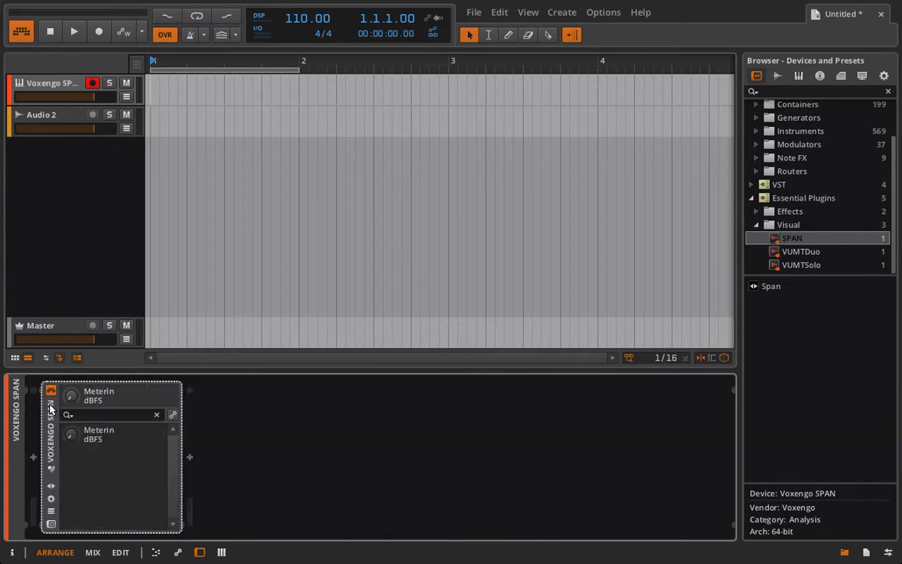
left_click(33, 457)
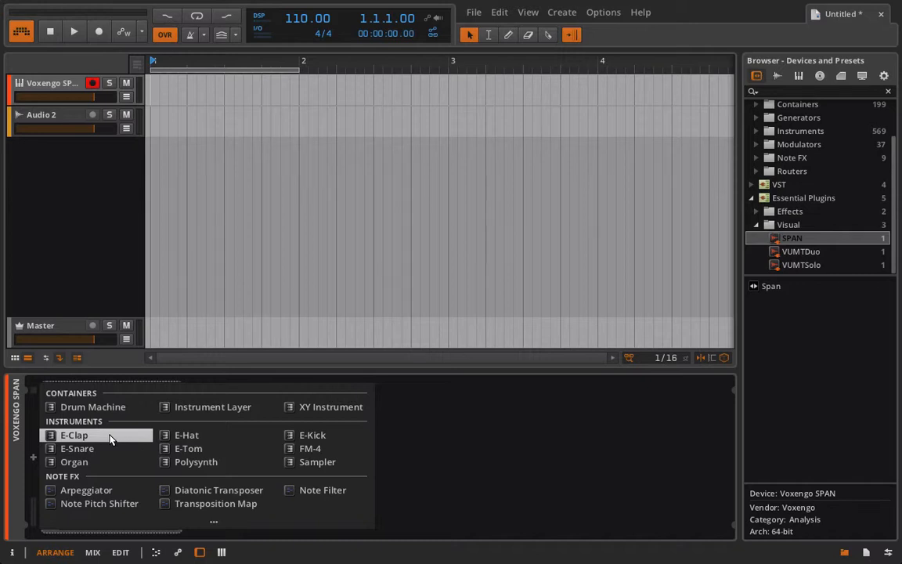
left_click(266, 435)
In the E-Hat's FM section, set the mix to maximum, the modulation to 26.0 Hz and 72.9 %, and the frequency to minimum
left_click_drag(246, 506, 242, 501)
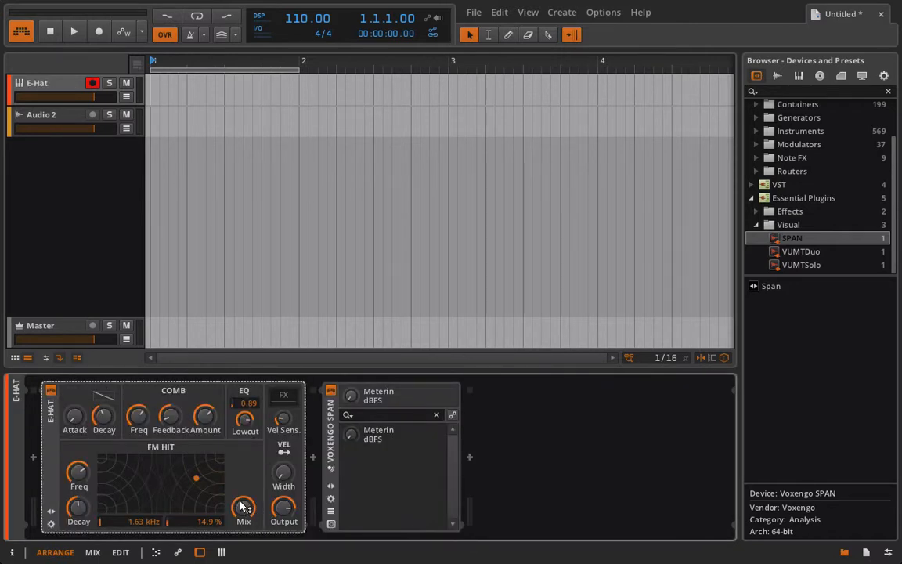
left_click_drag(195, 477, 3, 377)
mouse_move(76, 485)
left_mouse_down()
mouse_move(75, 550)
mouse_move(75, 492)
left_mouse_up()
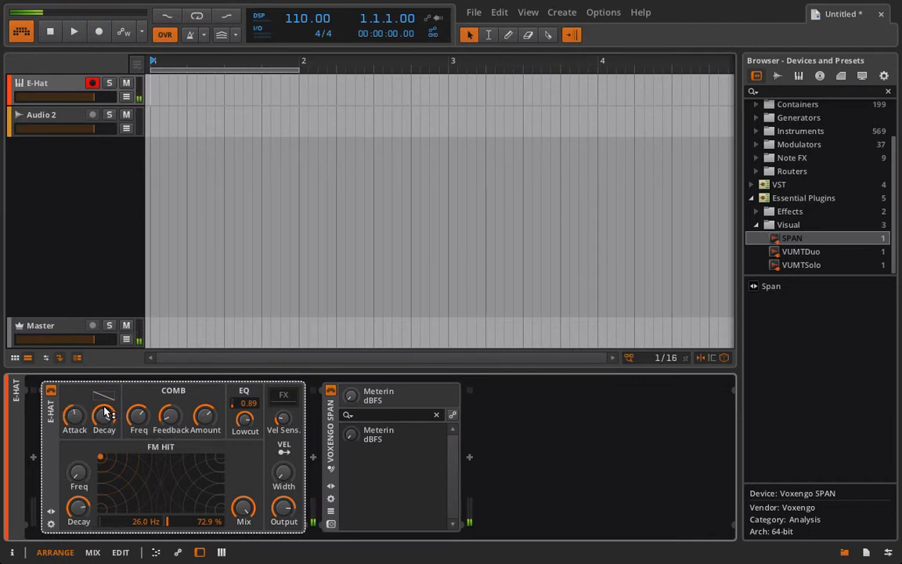
Add a new instrument track below Audio 2 and insert a Test Tone generator on it
left_click(58, 119)
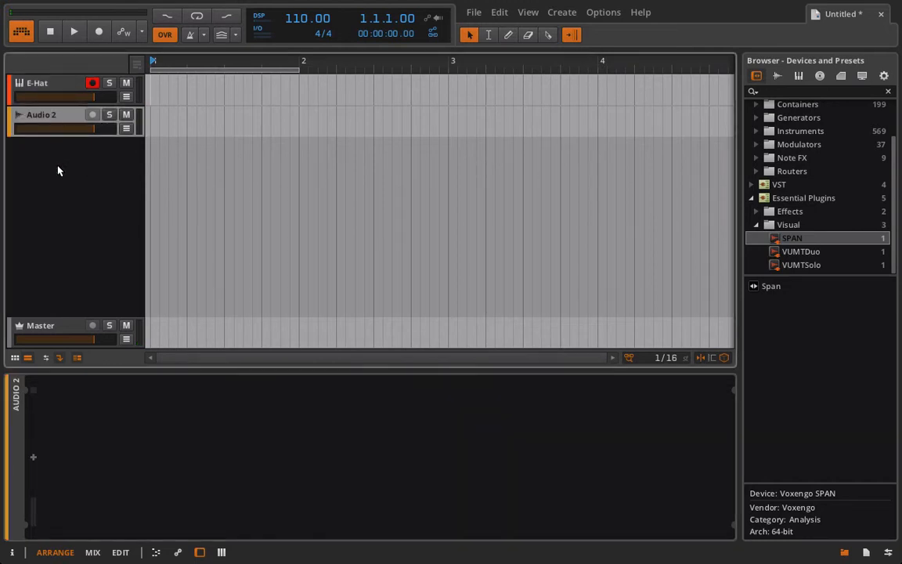
right_click(58, 166)
left_click(79, 174)
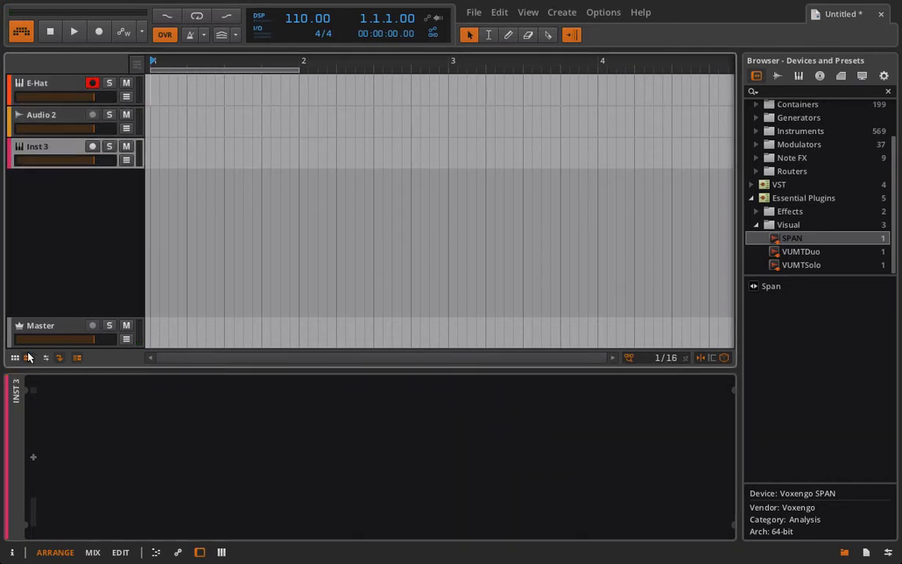
left_click(33, 456)
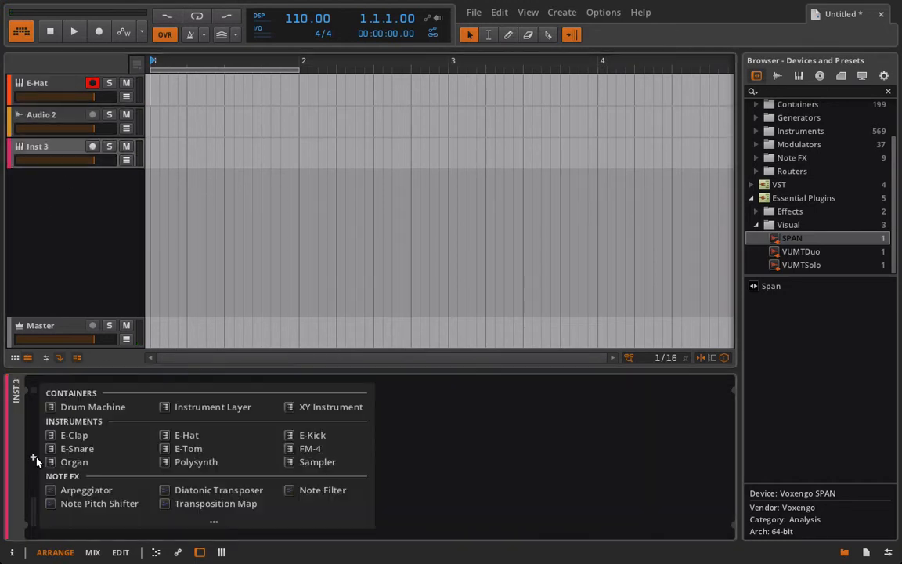
left_click(209, 525)
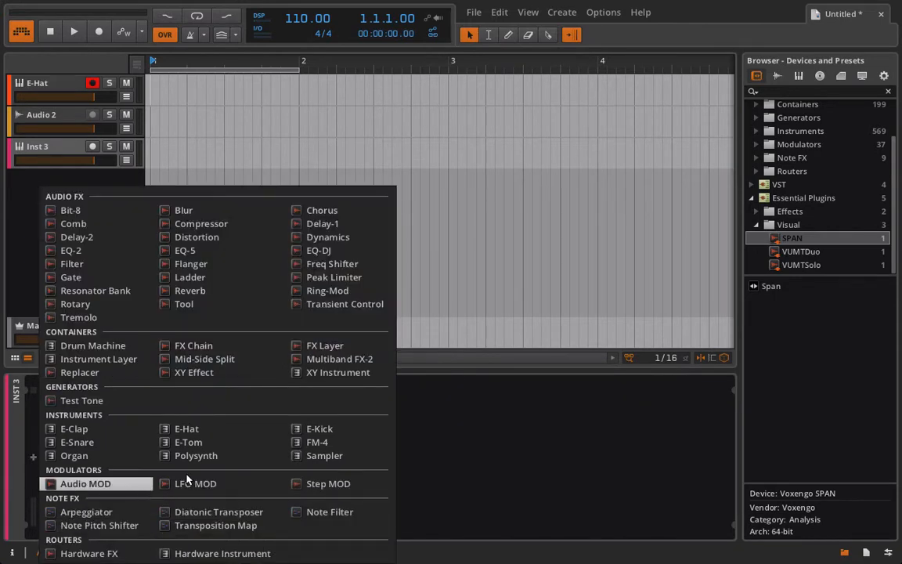
left_click(86, 400)
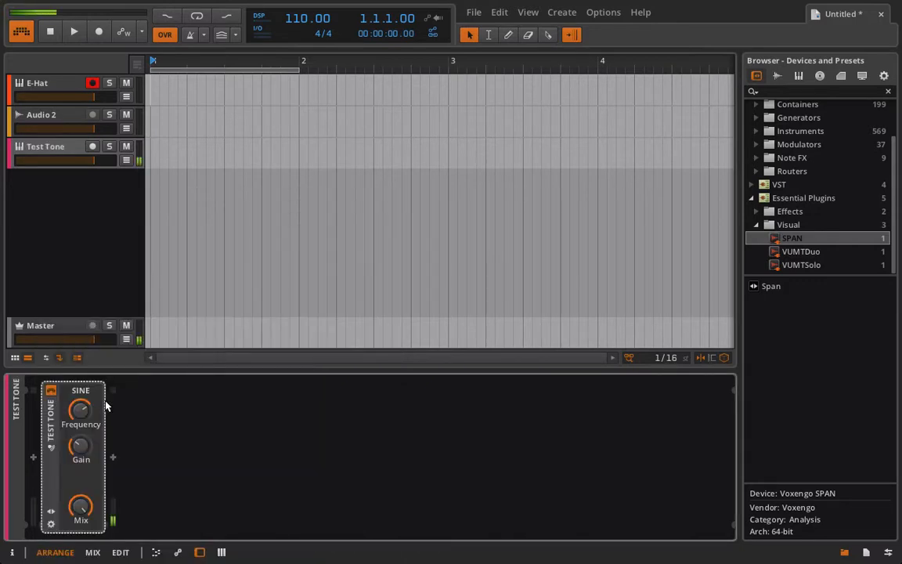
Insert an LFO MOD before the Test Tone and nest the Test Tone in its FX slot
left_click(33, 458)
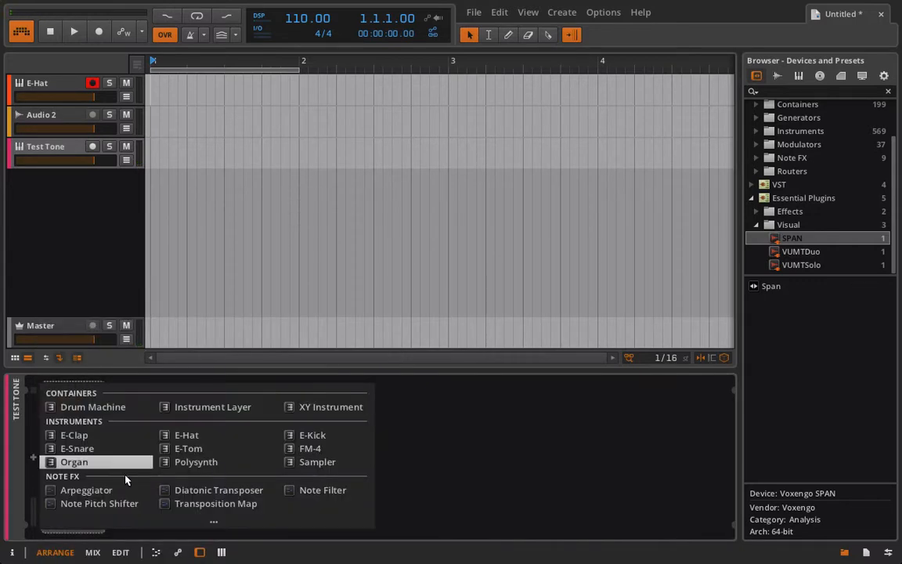
left_click(215, 525)
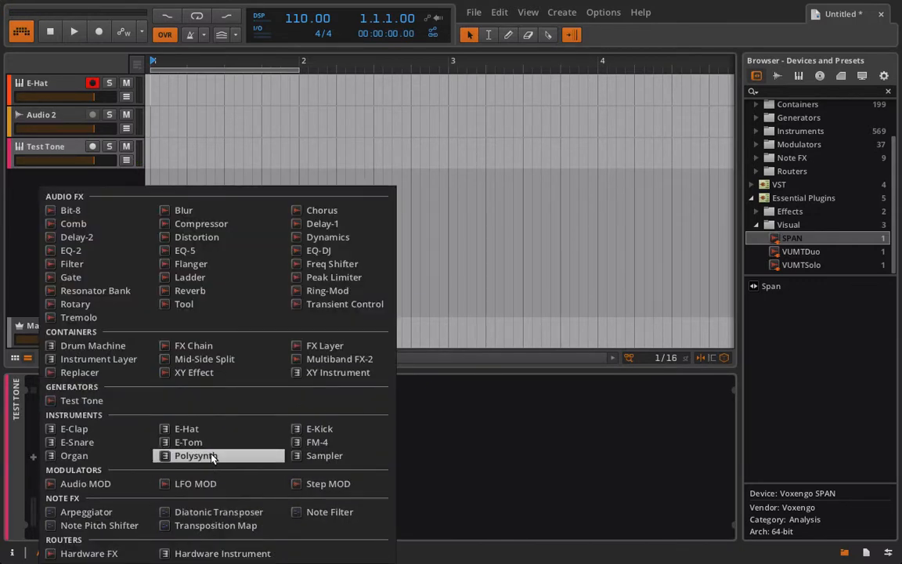
left_click(184, 430)
left_click_drag(214, 429, 174, 403)
left_click(174, 401)
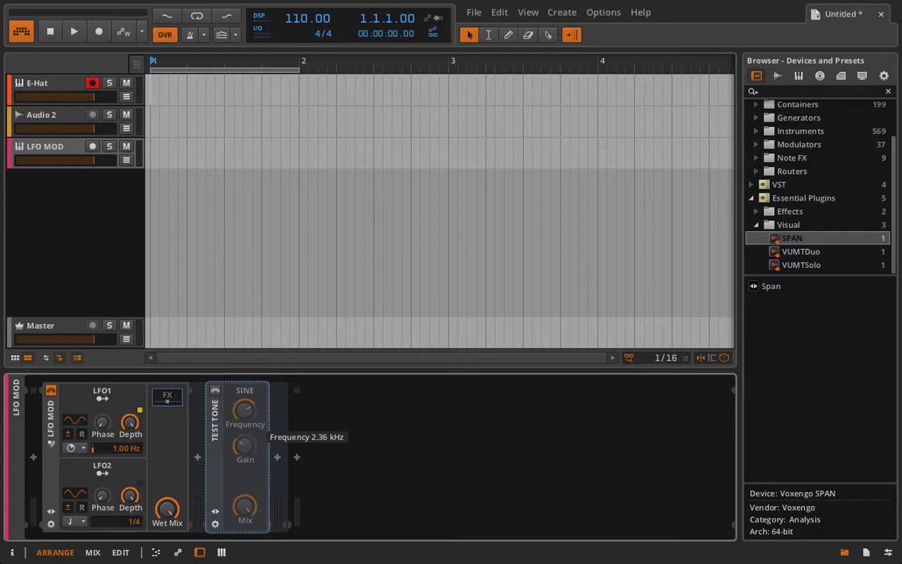
Compare the E-Hat's FM frequency control with the Test Tone's frequency control on the LFO MOD track
left_click(51, 90)
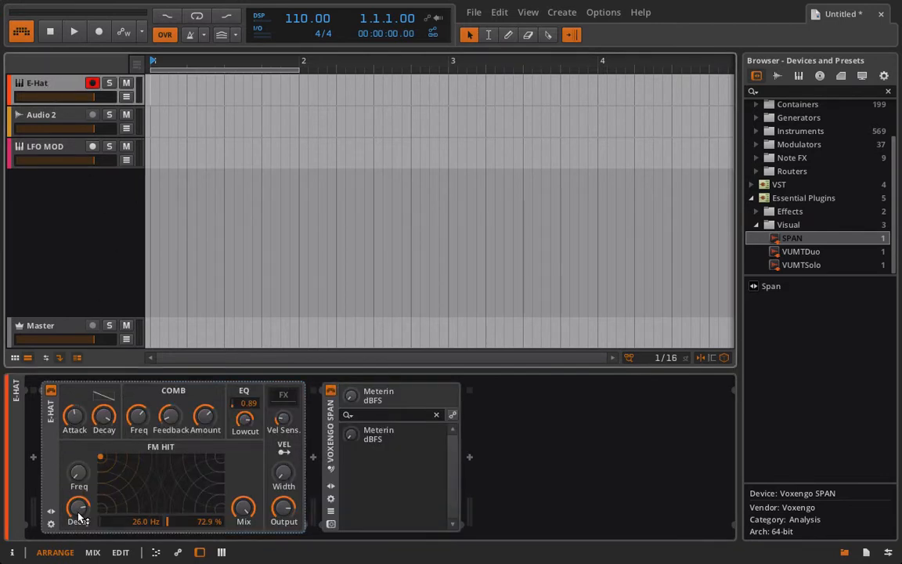
left_click(78, 472)
left_click(59, 145)
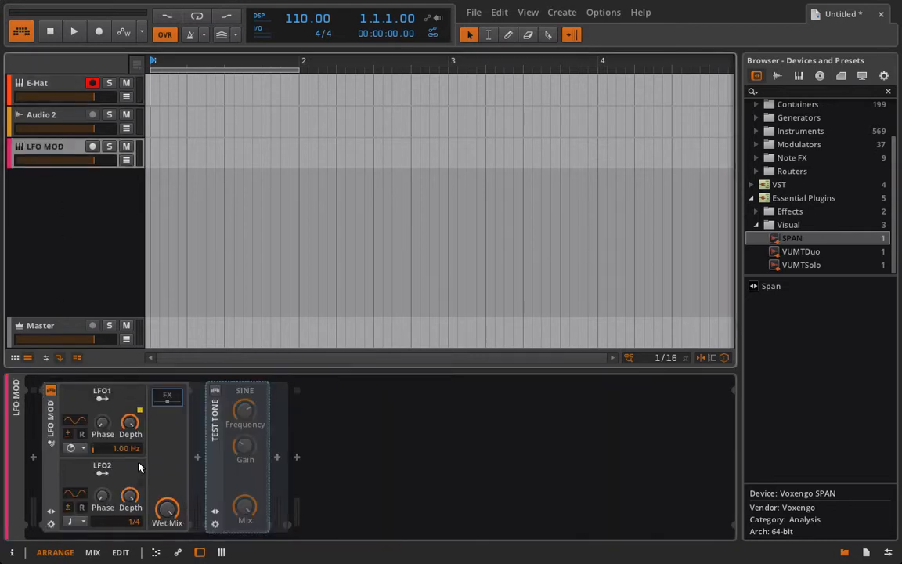
left_click(248, 413)
left_click(247, 413)
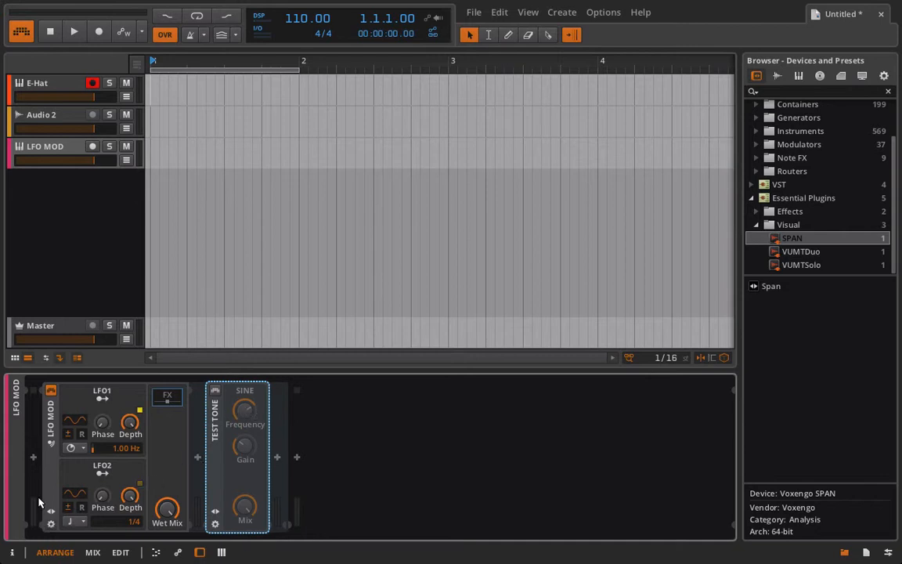
Insert an FX Chain with its mix at about 90 % and nest the LFO MOD in its FX slot
left_click(35, 456)
left_click(35, 458)
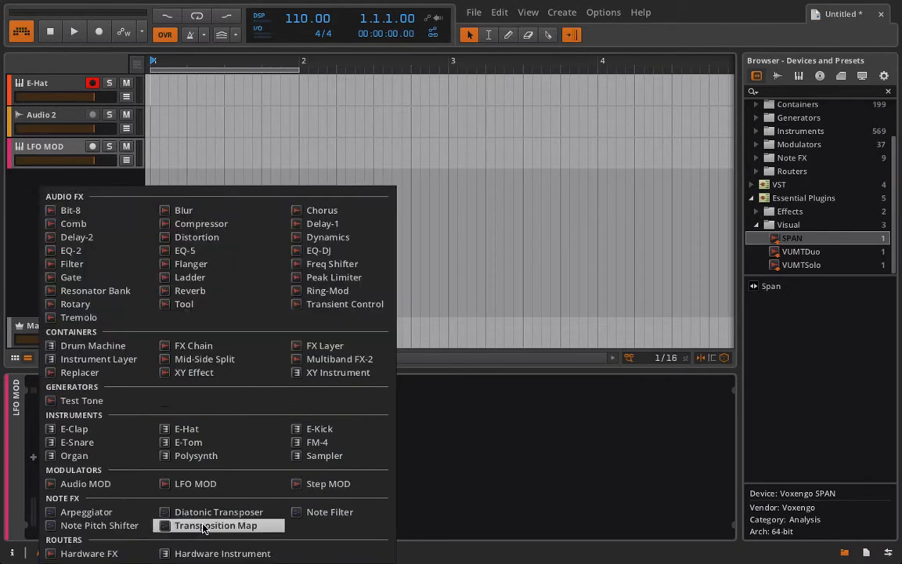
left_click(193, 345)
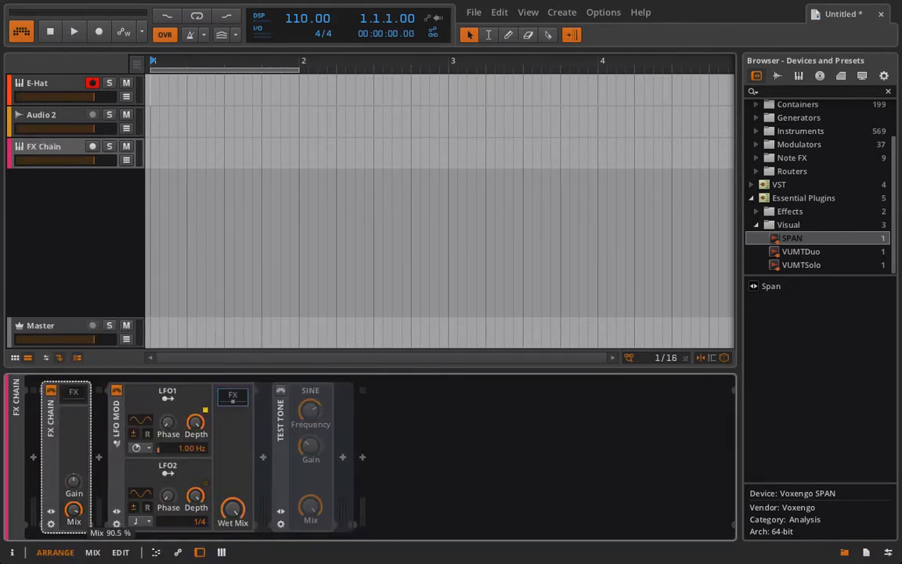
left_click_drag(73, 509, 73, 508)
left_click_drag(121, 431, 79, 398)
left_click(79, 398)
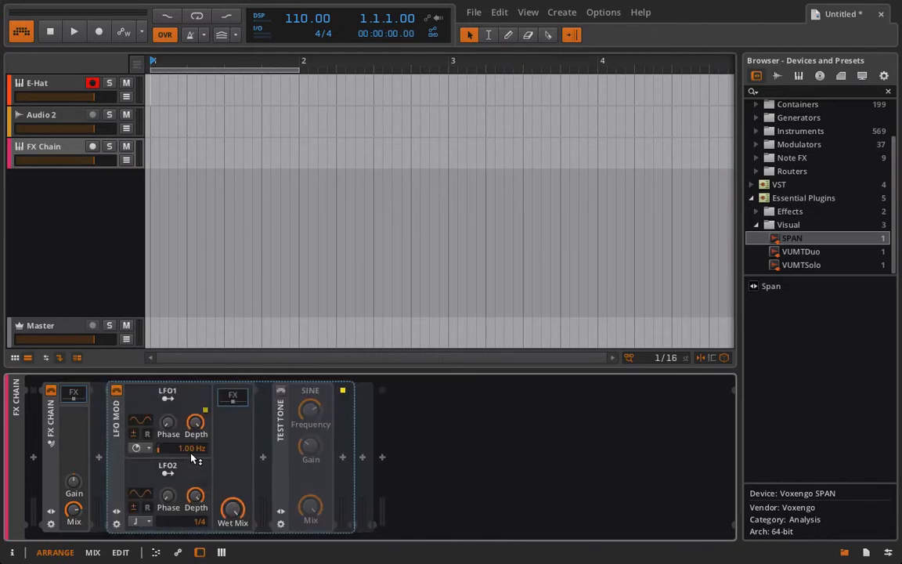
Set LFO1's rate to 0.01 Hz and add Voxengo SPAN after the FX Chain, moving its window clear of the LFO controls
left_click_drag(192, 458, 195, 456)
left_click_drag(189, 449, 189, 517)
left_click_drag(792, 243, 528, 468)
left_click_drag(313, 57, 513, 33)
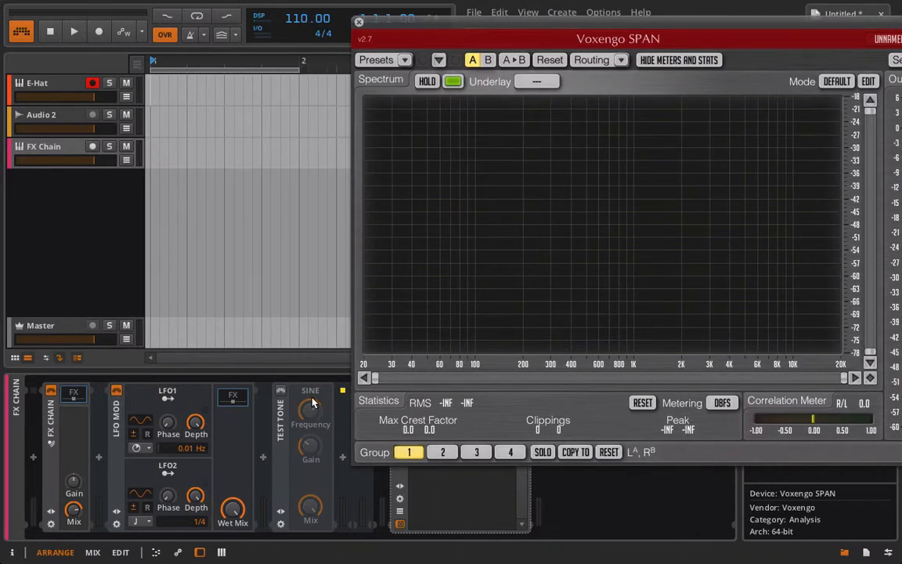
Map LFO1 to the Test Tone's frequency and activate the Test Tone
left_click(168, 398)
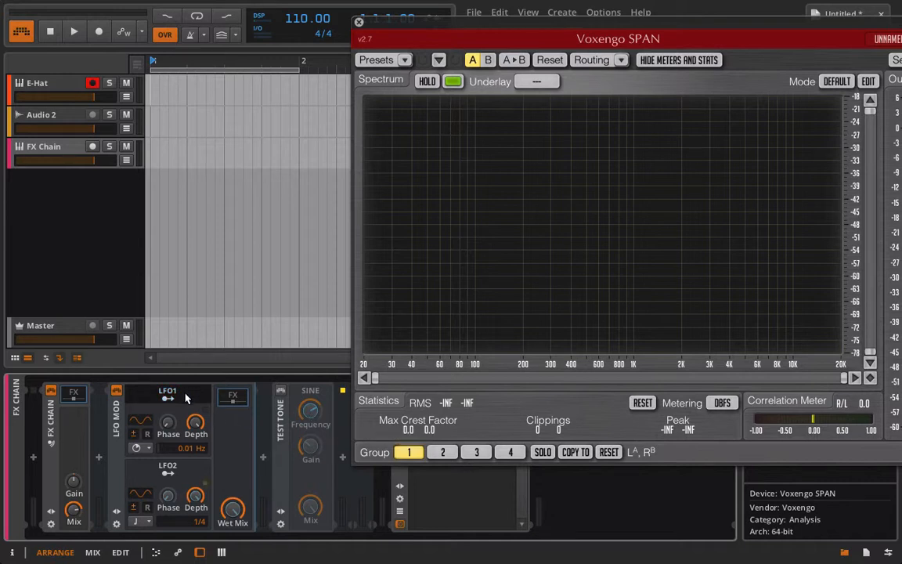
left_click(281, 392)
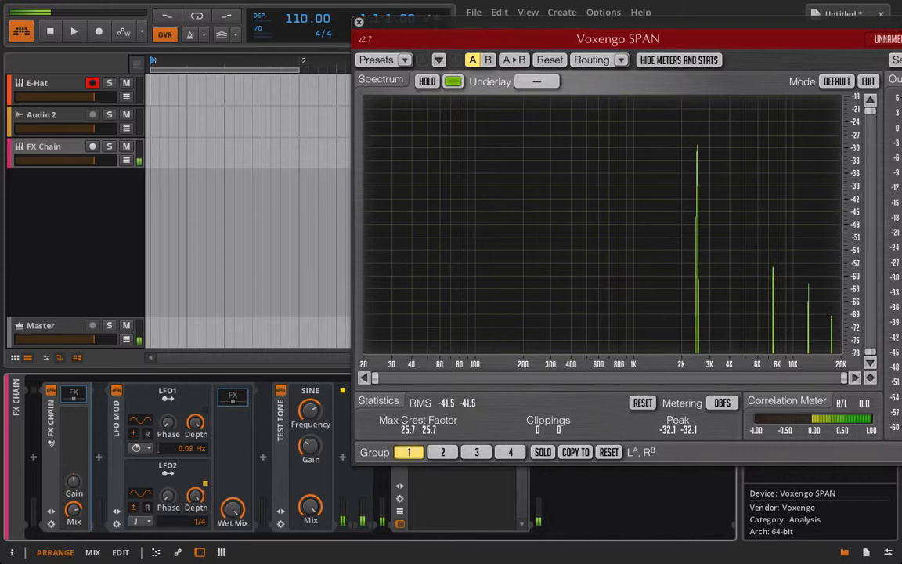
Sweep LFO1's rate from slow to audio speed while watching the spectrum, leave it at 50.1 Hz and briefly run playback
left_click_drag(183, 448, 183, 426)
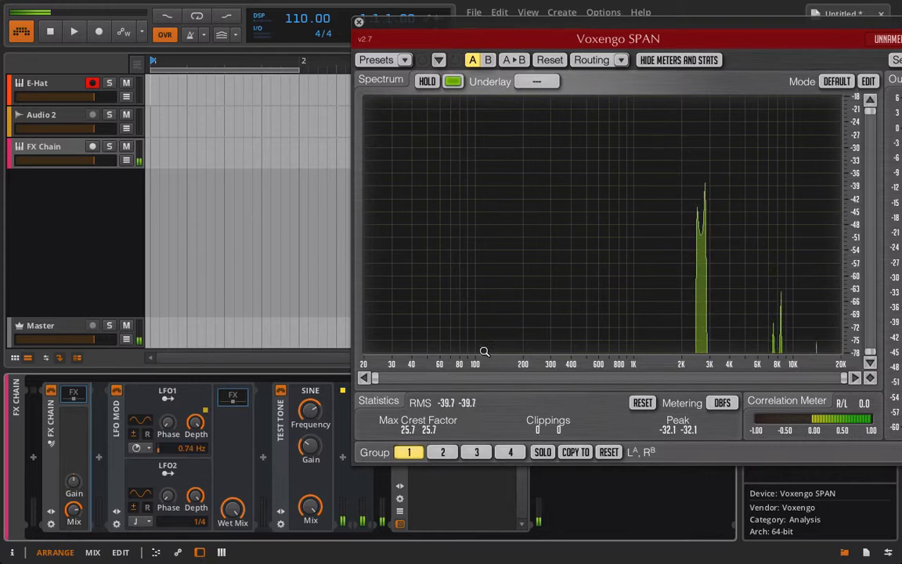
left_click_drag(377, 379, 646, 384)
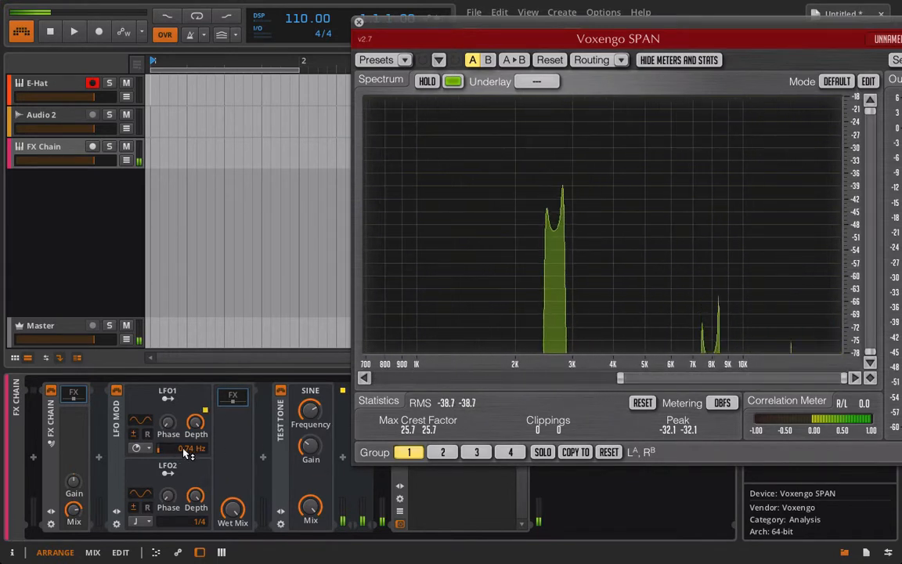
left_click_drag(183, 448, 183, 398)
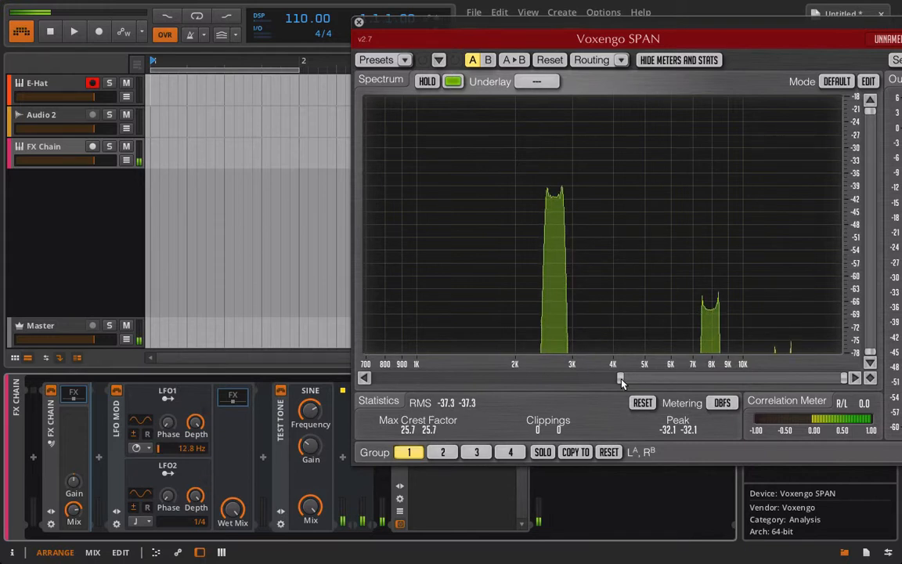
left_click_drag(619, 377, 533, 377)
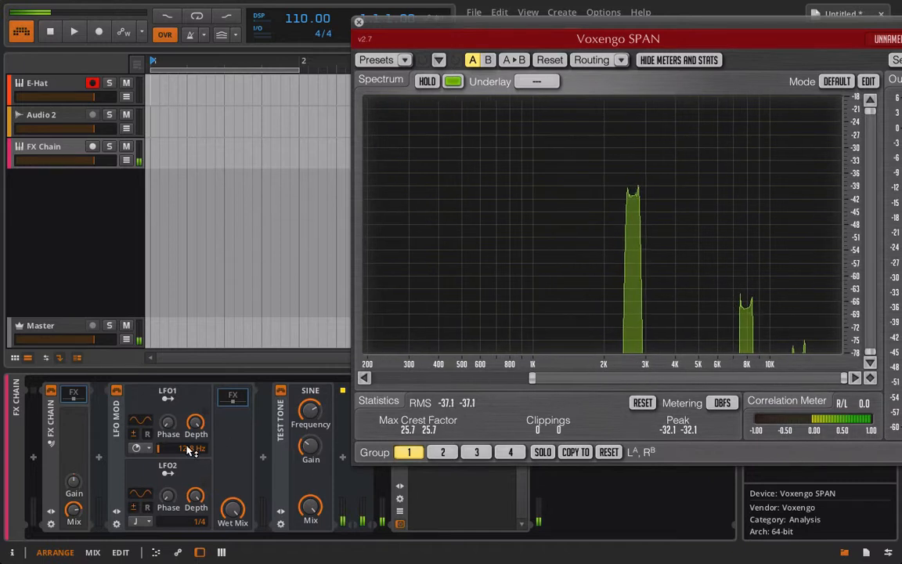
left_click_drag(189, 448, 189, 415)
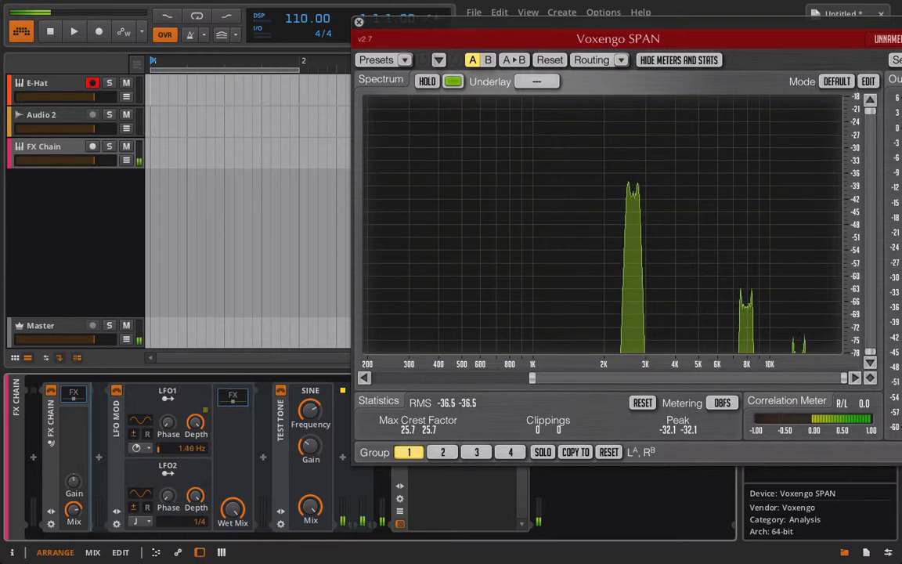
left_click_drag(189, 447, 189, 388)
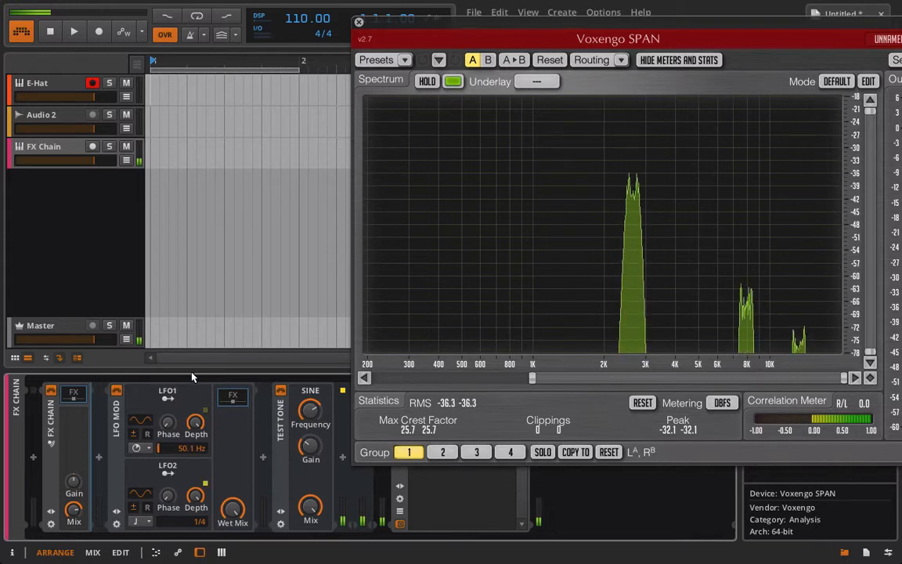
key("space")
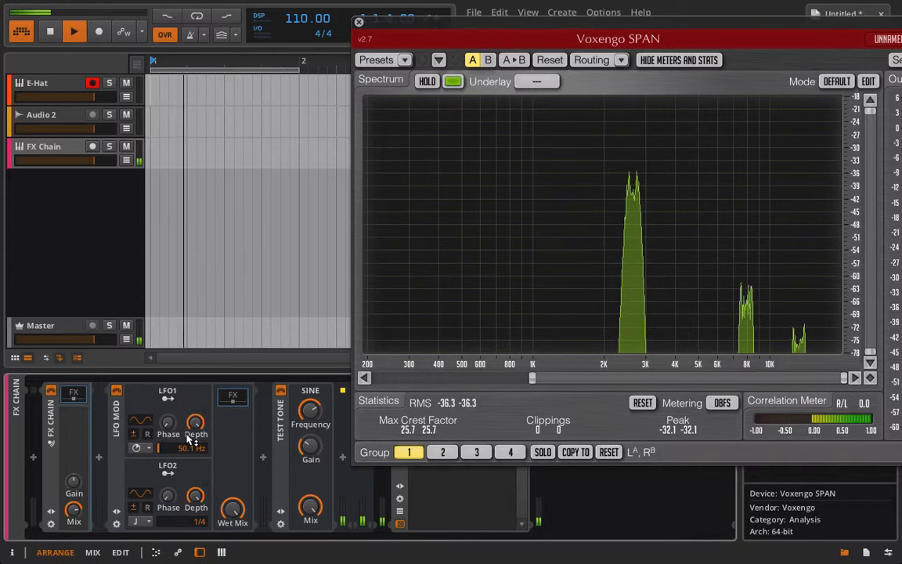
key("space")
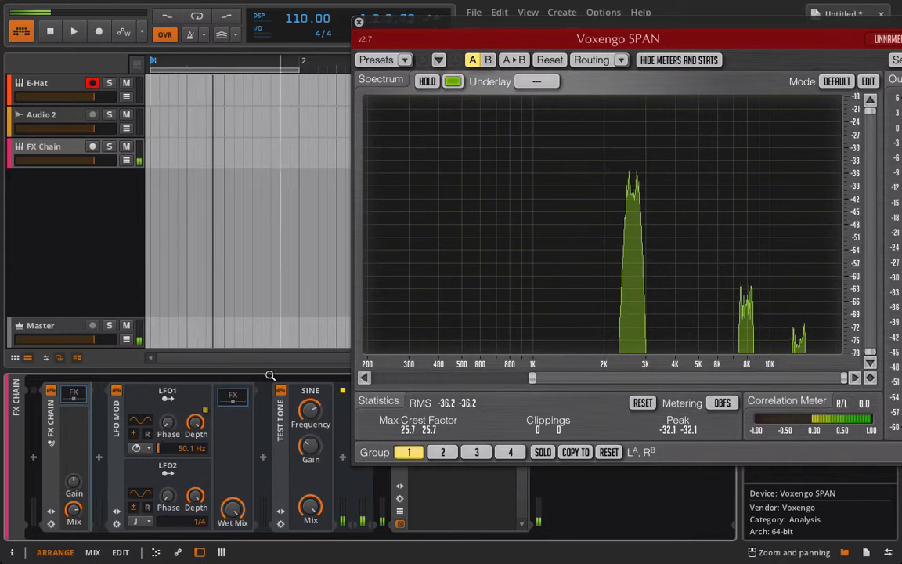
Switch LFO1's timebase to beats, set its rate to 1/32 and briefly run playback
left_click(138, 448)
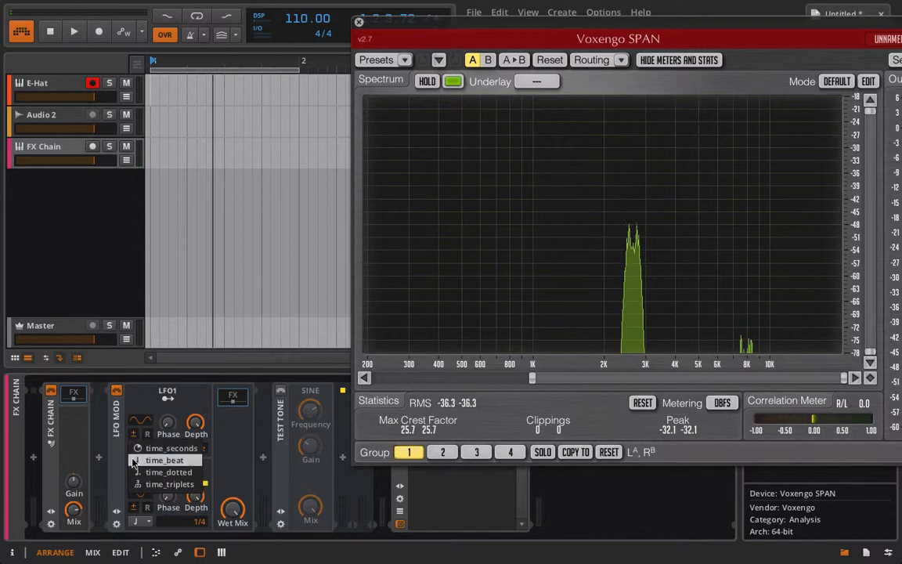
left_click(161, 461)
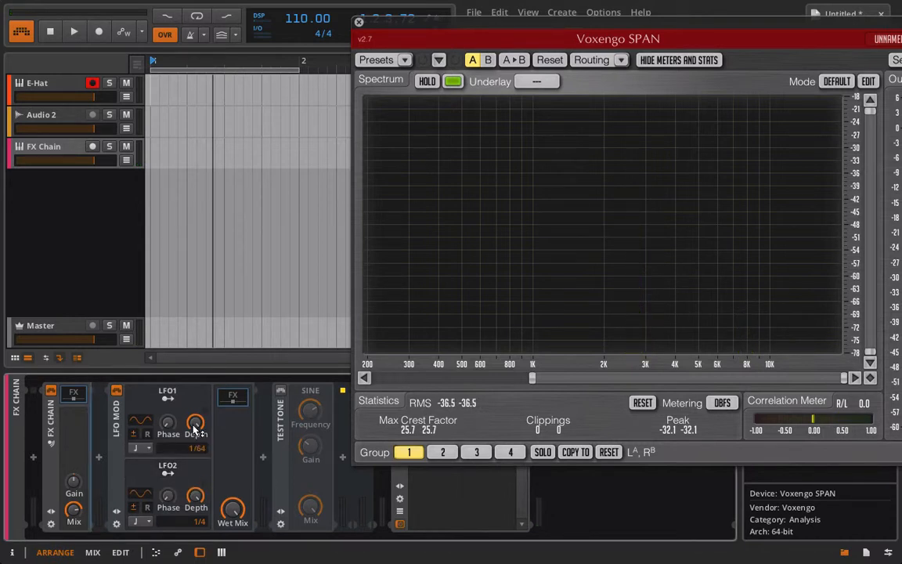
left_click_drag(204, 446, 204, 438)
key("space")
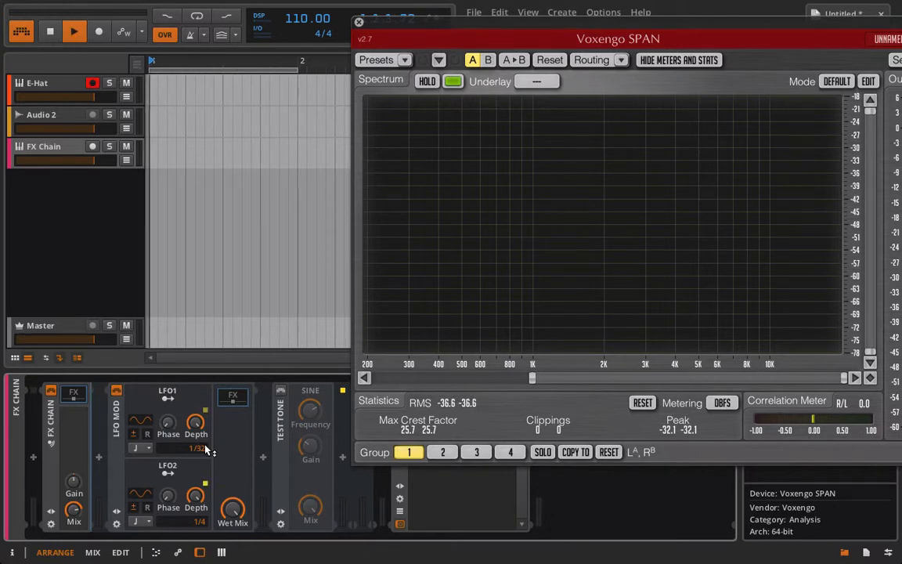
key("space")
With the Test Tone reactivated, set LFO1's rate to 1/64 and lower the project tempo to 21.00
left_click(281, 390)
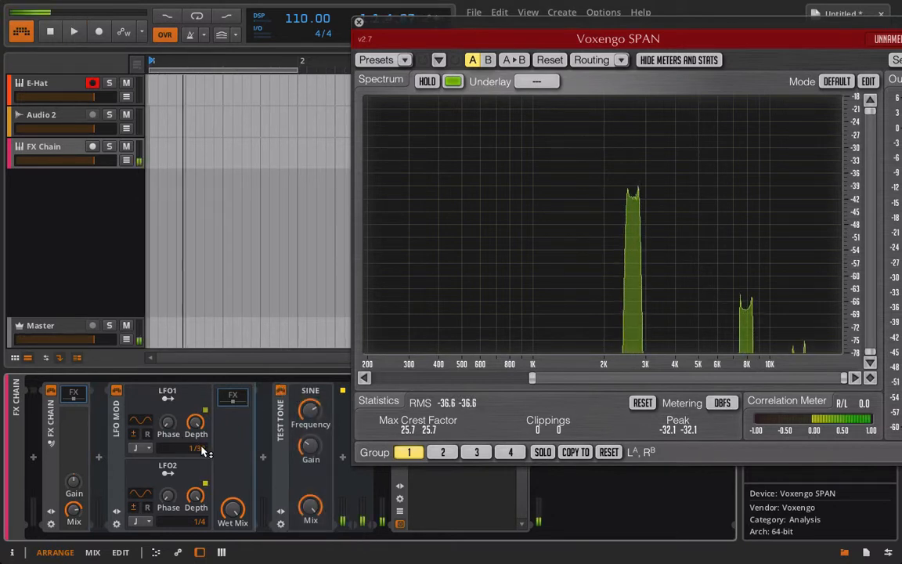
left_click_drag(201, 447, 201, 445)
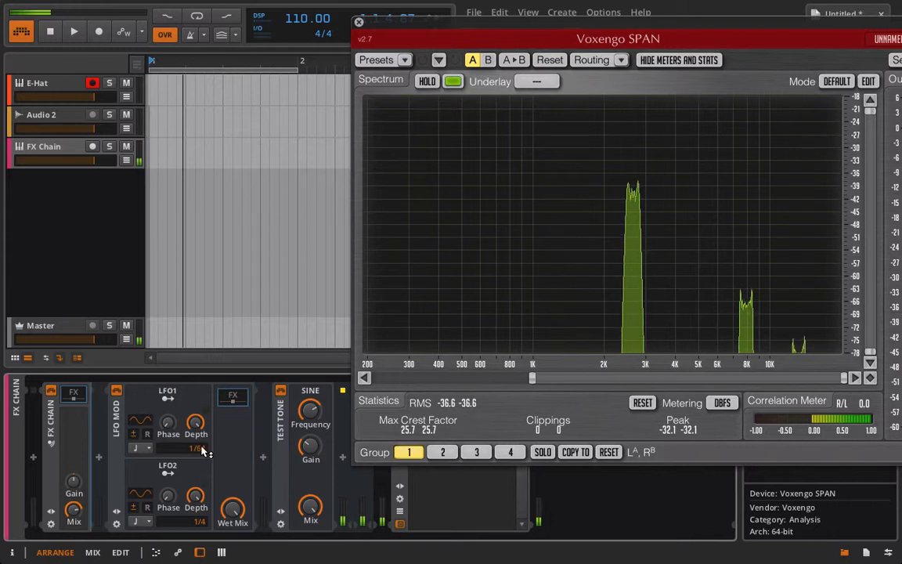
mouse_move(298, 20)
left_mouse_down()
mouse_move(298, 0)
mouse_move(298, 39)
mouse_move(298, 23)
left_mouse_up()
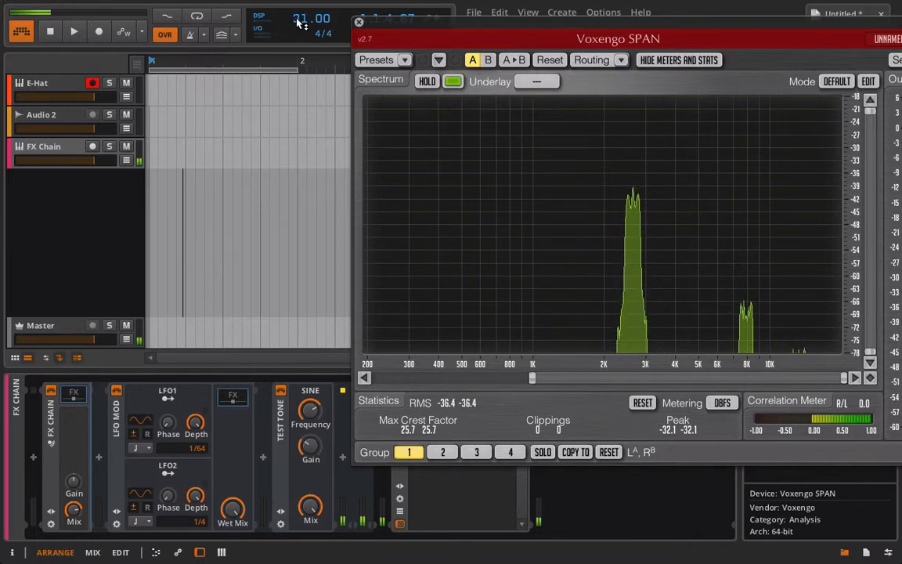
Briefly run playback at a tempo of 31.00, switching the Test Tone off and back on
key("space")
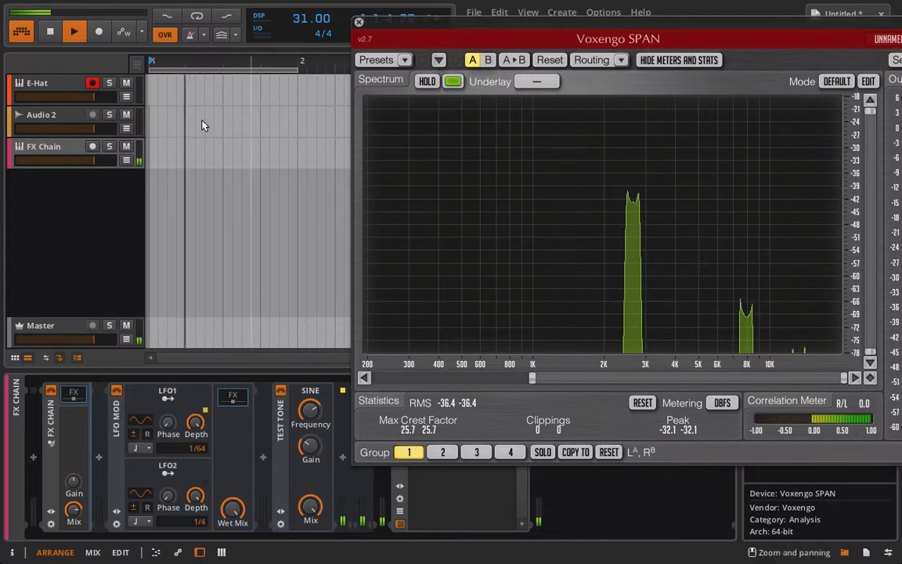
left_click(281, 391)
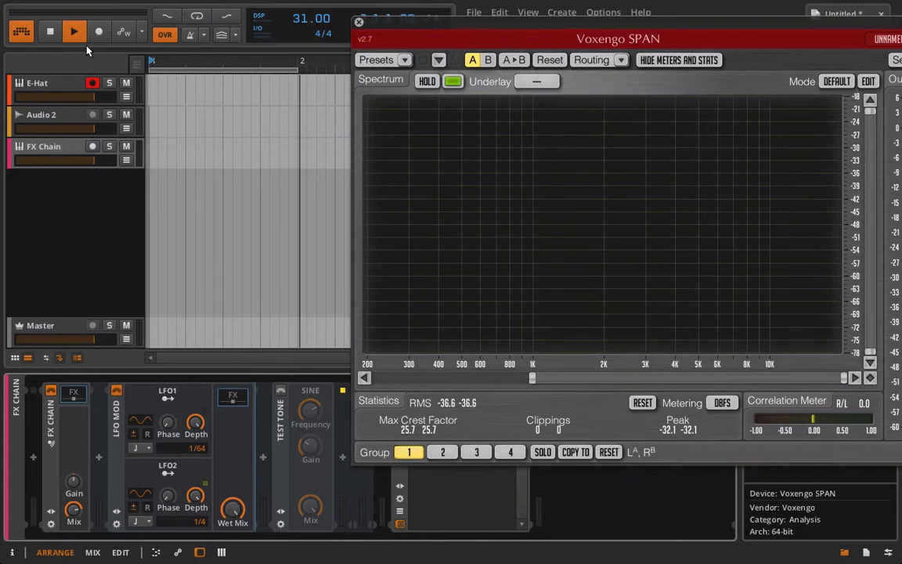
left_click(49, 31)
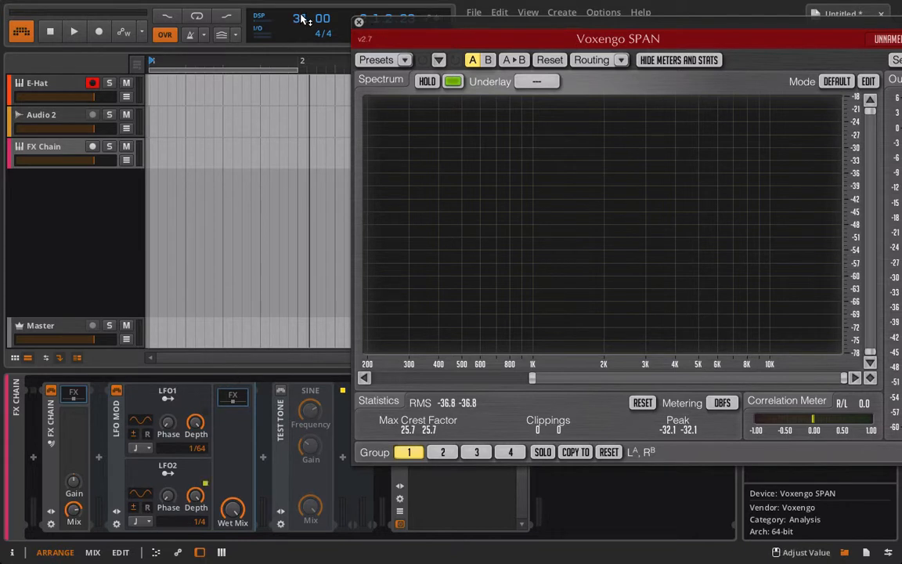
left_click(280, 390)
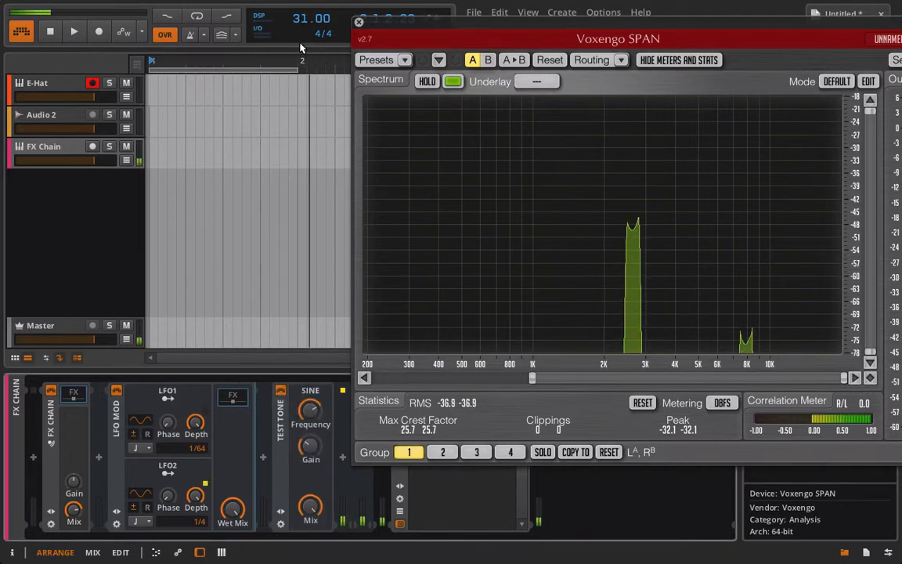
Lower the Test Tone's frequency to about 800 Hz while sweeping the project tempo between 20.00 and 666.00, leaving it at 666.00
mouse_move(311, 20)
left_mouse_down()
mouse_move(310, 8)
mouse_move(311, 20)
left_mouse_up()
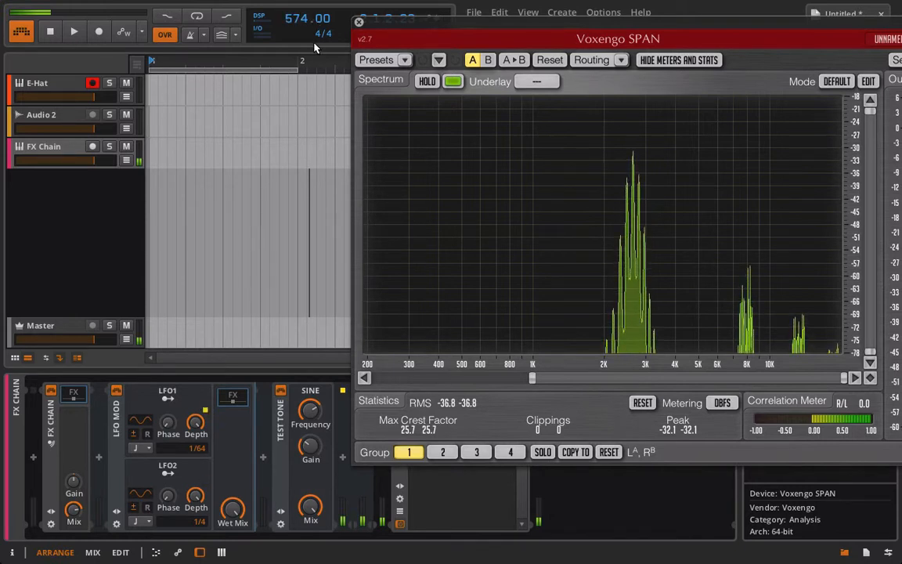
left_click_drag(315, 416, 315, 437)
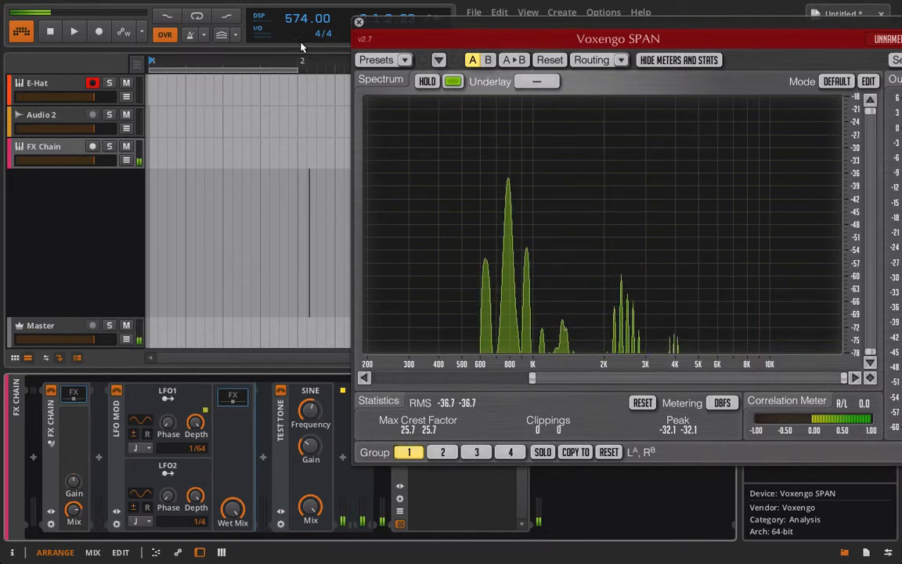
left_click_drag(304, 30, 304, 15)
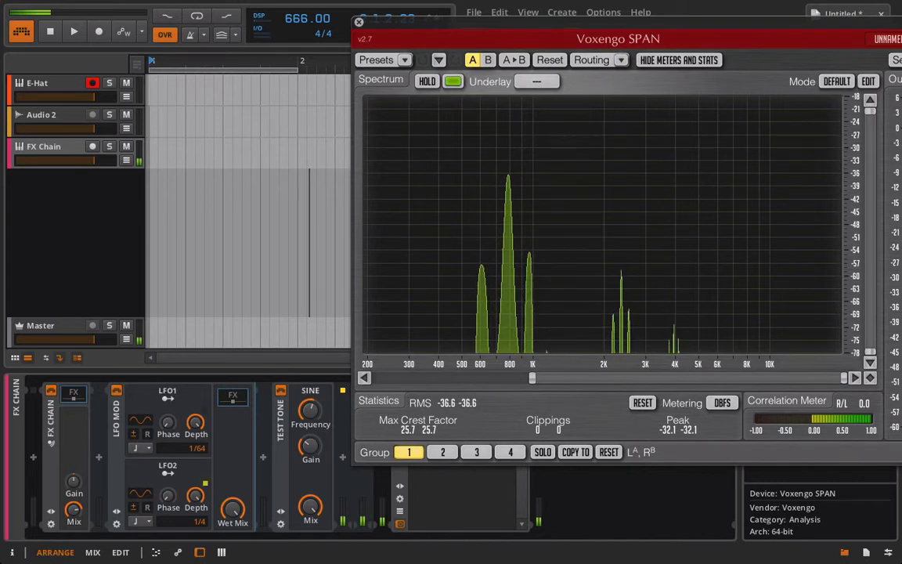
left_click_drag(304, 17, 304, 94)
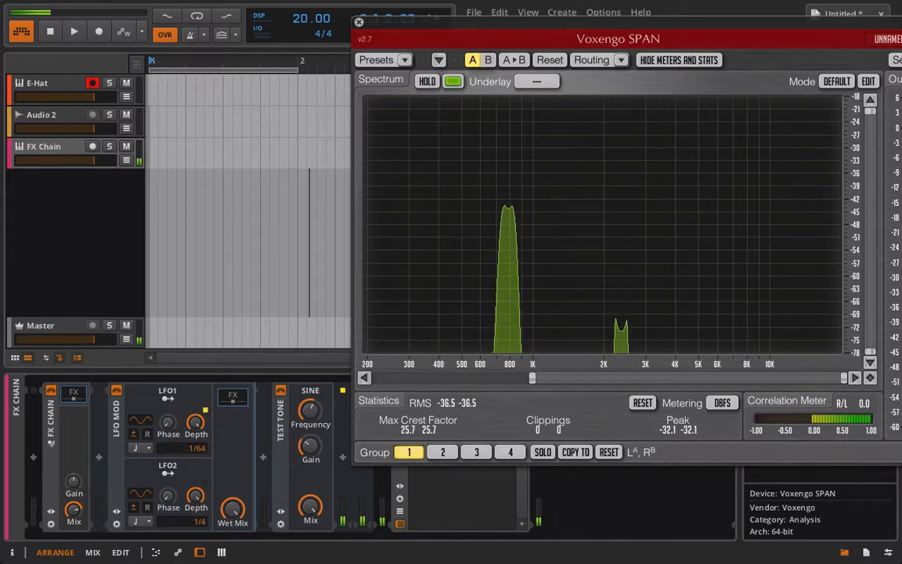
left_click_drag(311, 18, 311, 1)
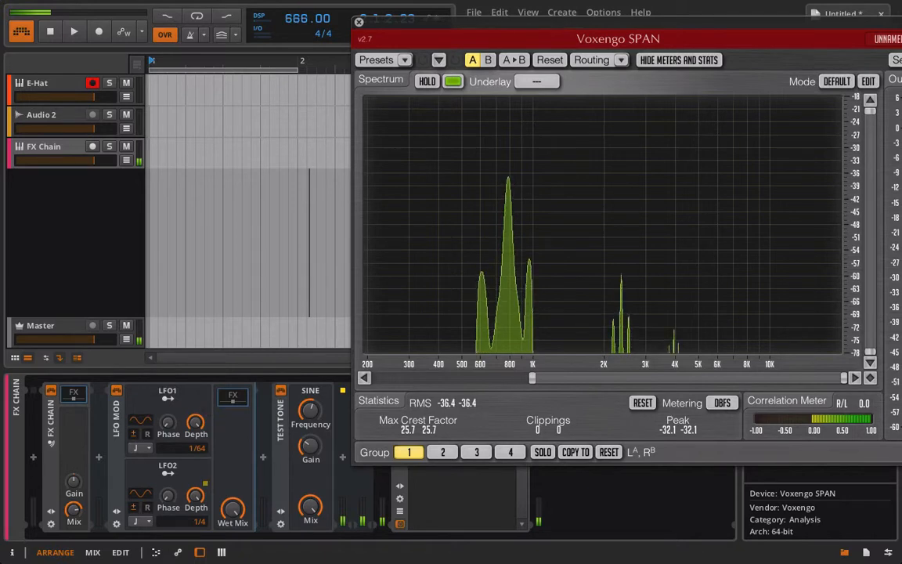
Close the SPAN window, deactivate the Test Tone and delete the FX Chain with its nested devices
left_click(359, 22)
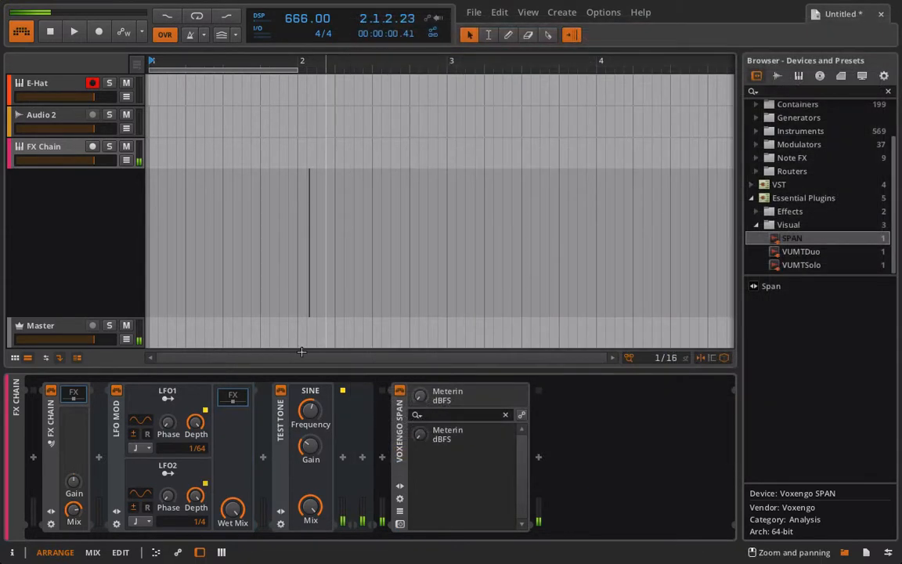
left_click(279, 391)
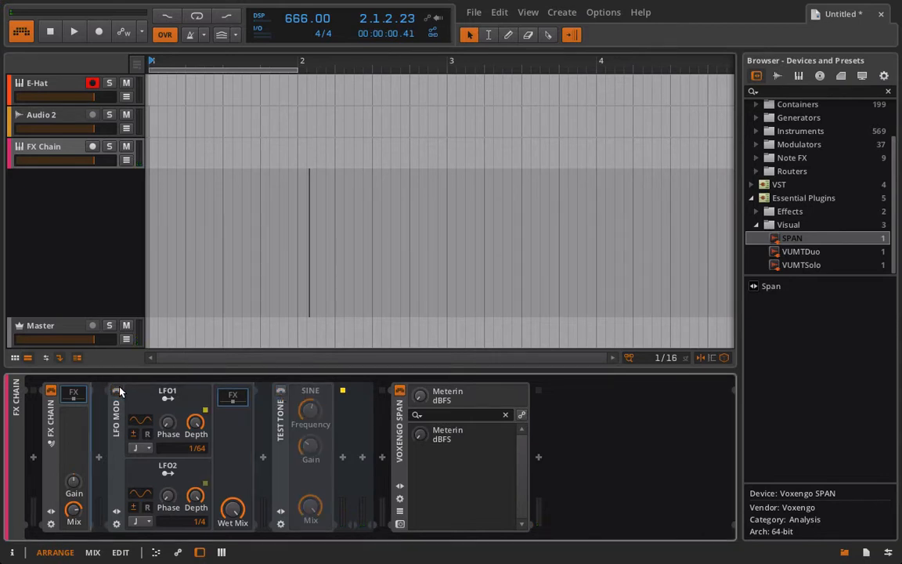
left_click(54, 421)
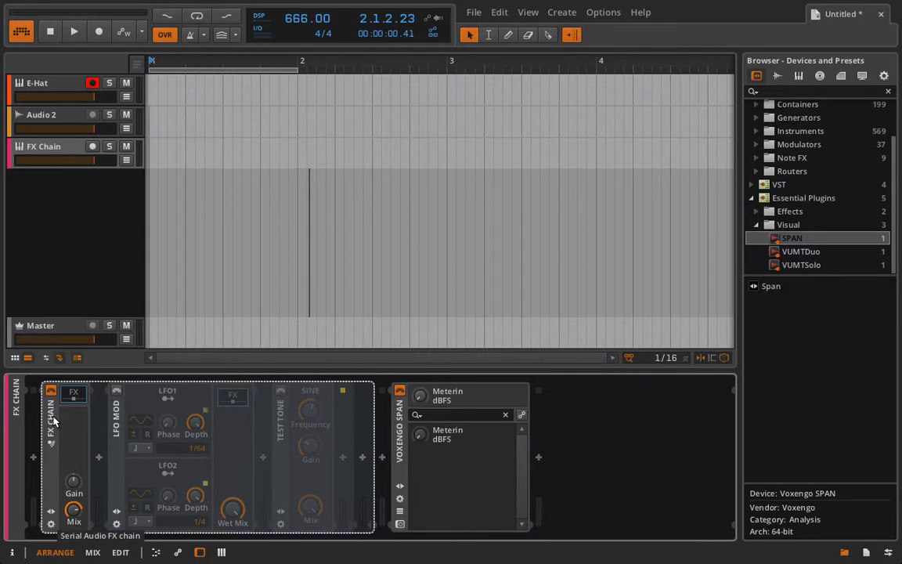
key("Delete")
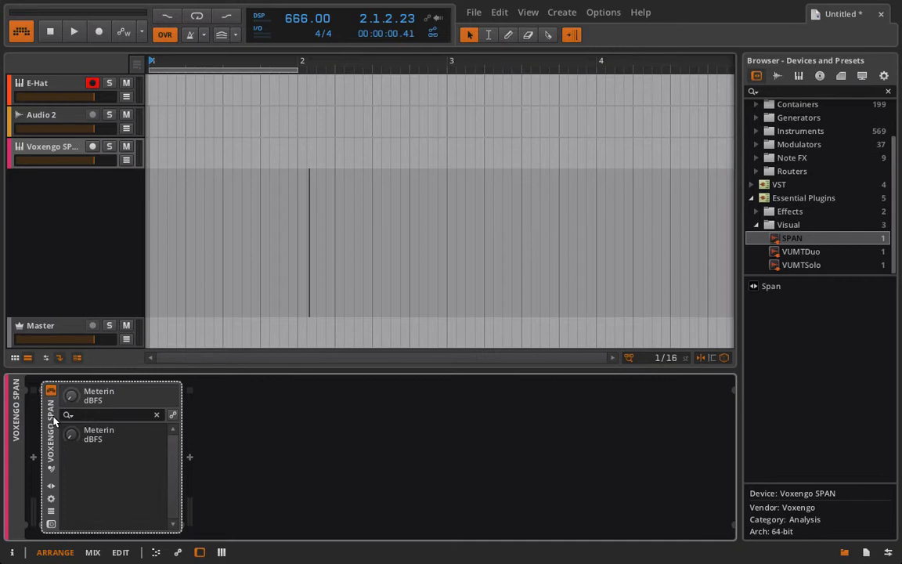
Select the E-Hat track and try various FM Hit positions, ending at about 978 Hz and 72.9 %
left_click(54, 93)
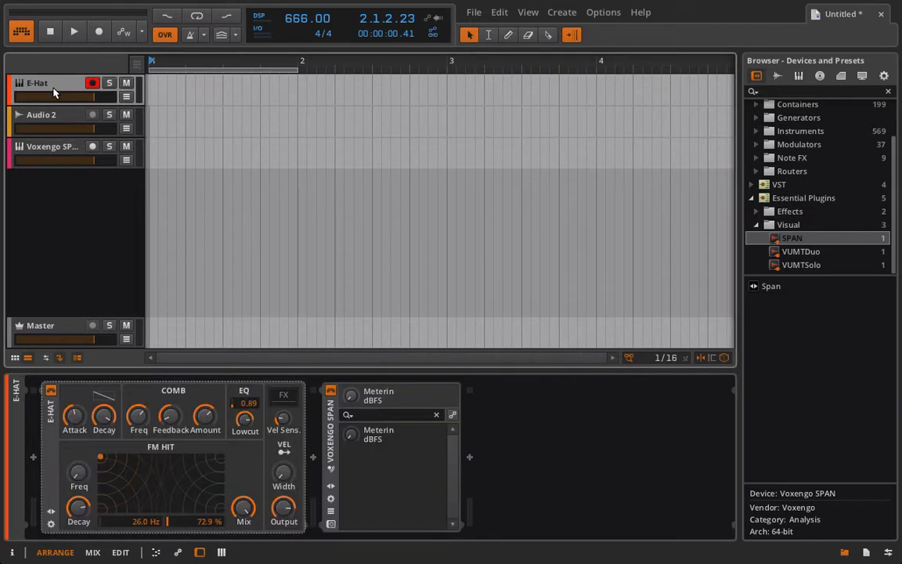
left_click(99, 460)
left_click_drag(150, 475, 168, 487)
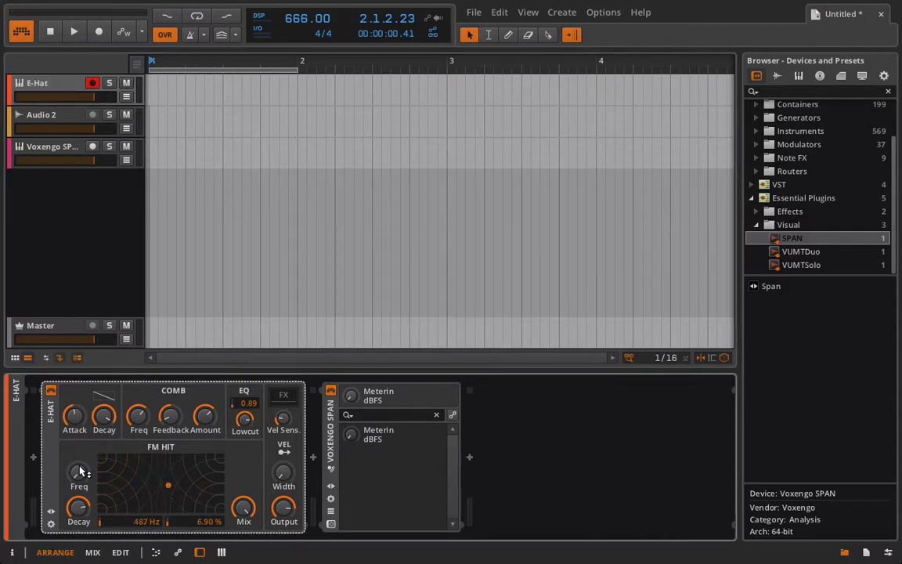
left_click_drag(81, 468, 81, 470)
left_click_drag(169, 486, 282, 312)
left_click_drag(76, 471, 79, 470)
left_click_drag(219, 457, 185, 448)
Set the E-Hat's FM Hit frequency value to 2.64 kHz and audition the sound
double_click(145, 522)
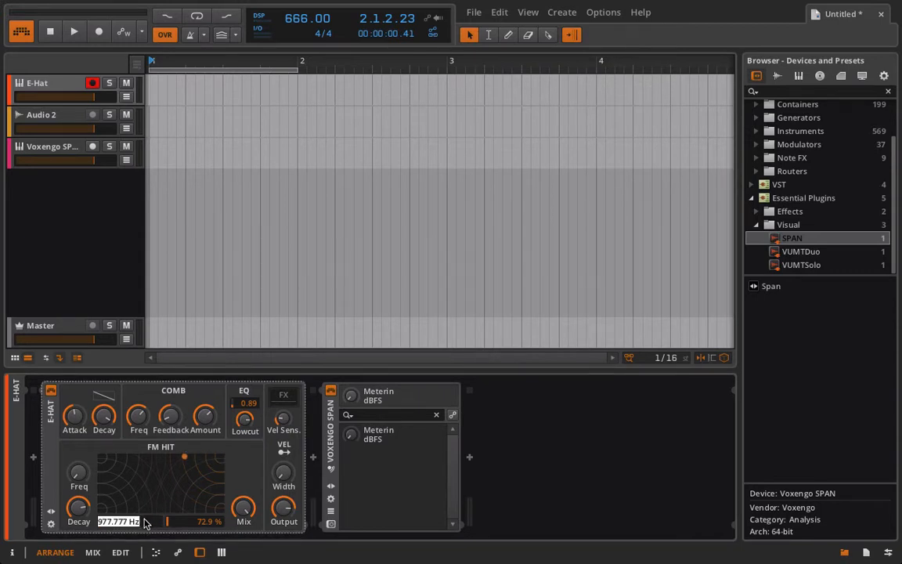
type("2.64 kHz")
key("Return")
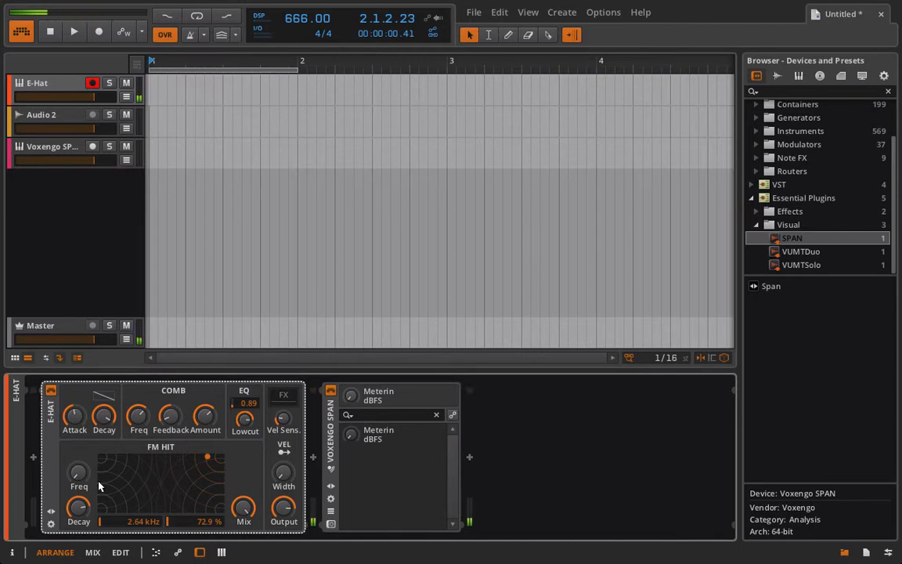
Set the E-Hat's FM Hit frequency value to 1.32 kHz
double_click(140, 522)
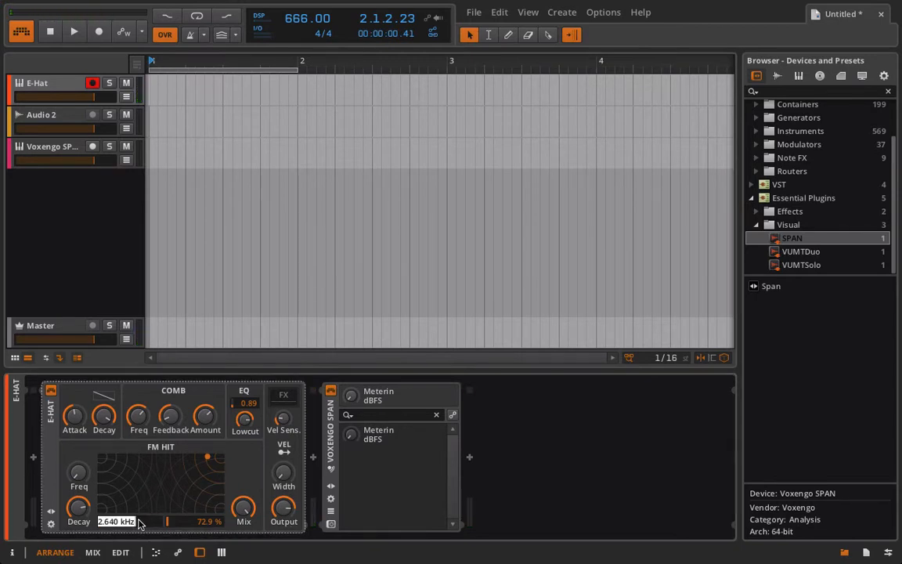
type("1.32")
key("Return")
double_click(140, 522)
type("1.3")
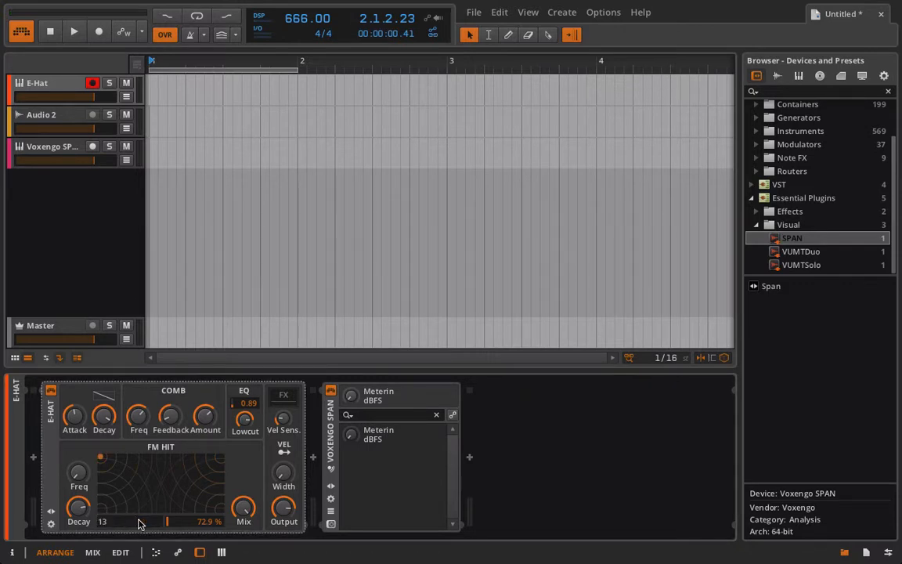
type("2")
key("Return")
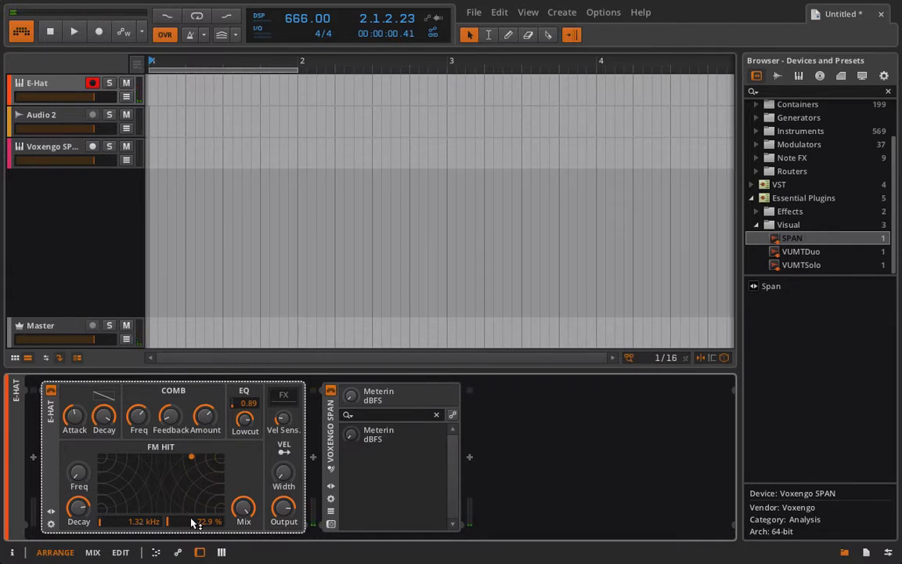
Open the E-Hat track's SPAN analyzer, extend its spectrum view to lower frequencies and move it clear of the E-Hat
left_click(331, 525)
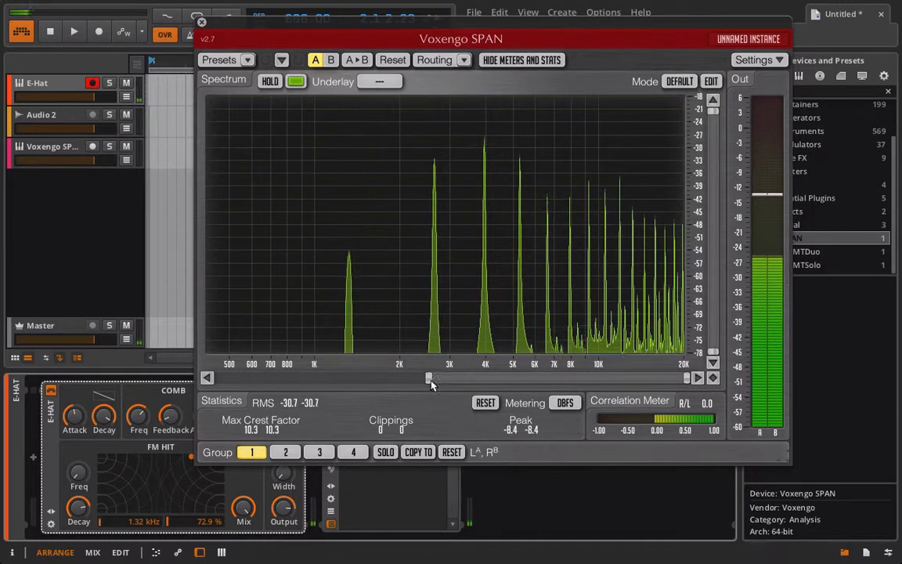
left_click_drag(428, 377, 346, 377)
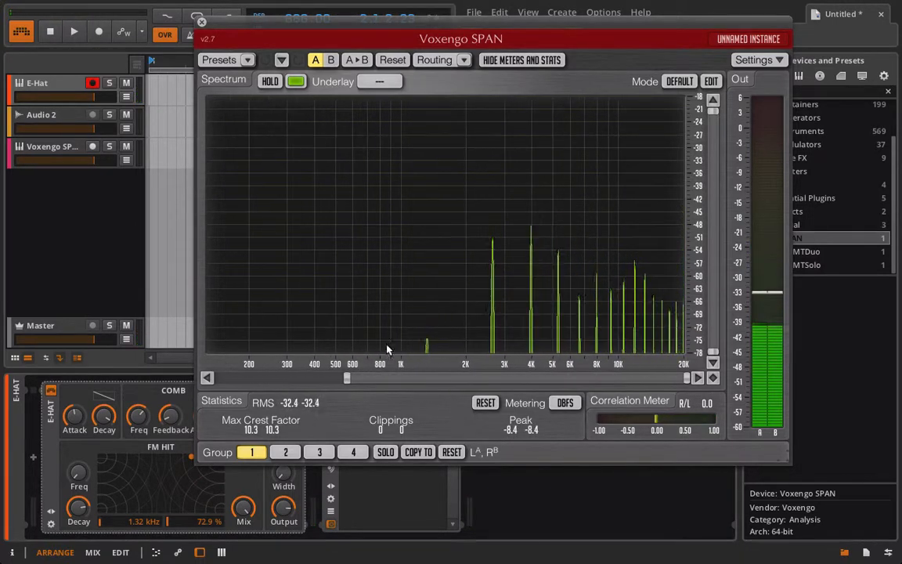
left_click_drag(572, 19, 718, 19)
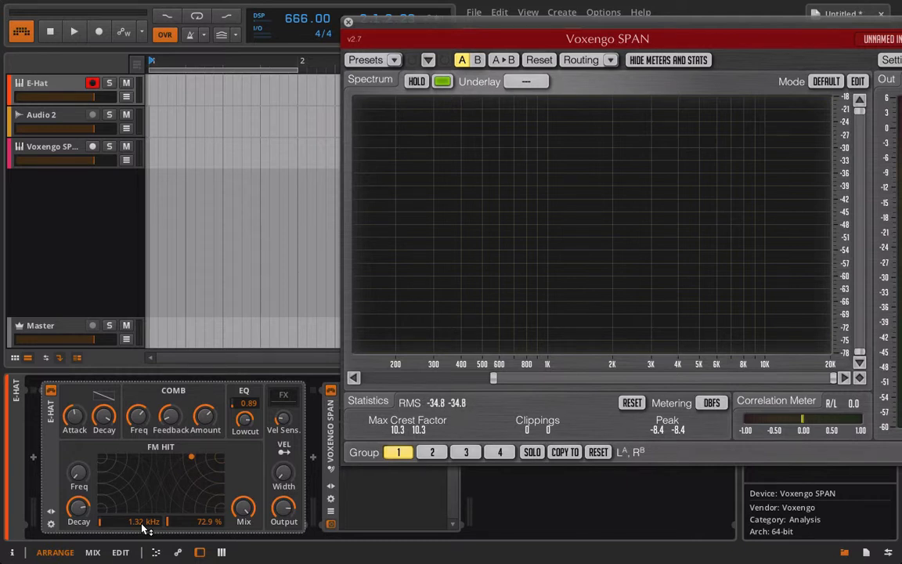
Raise the FM Hit frequency value to 1.95 kHz and its Freq knob slightly while watching the spectrum, and close SPAN
left_click_drag(142, 524, 142, 507)
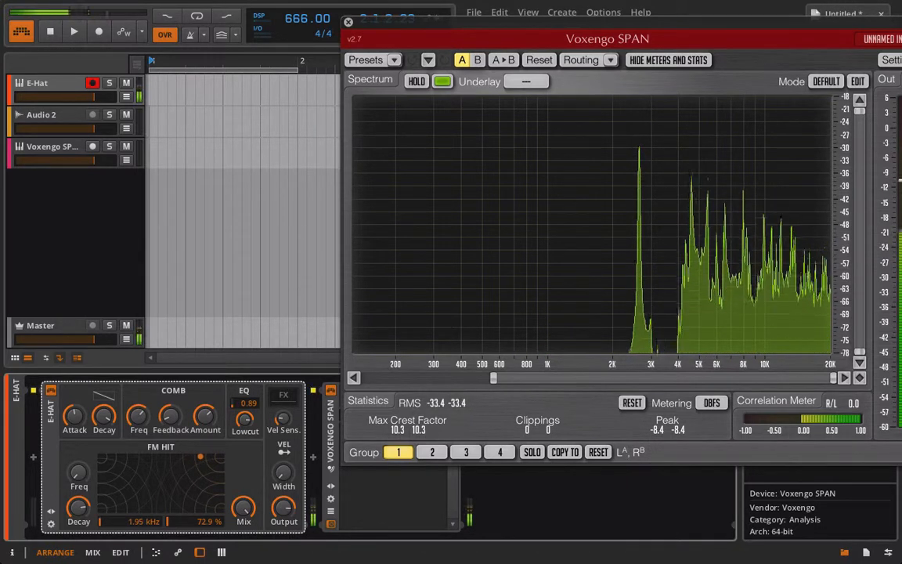
left_click_drag(79, 470, 79, 451)
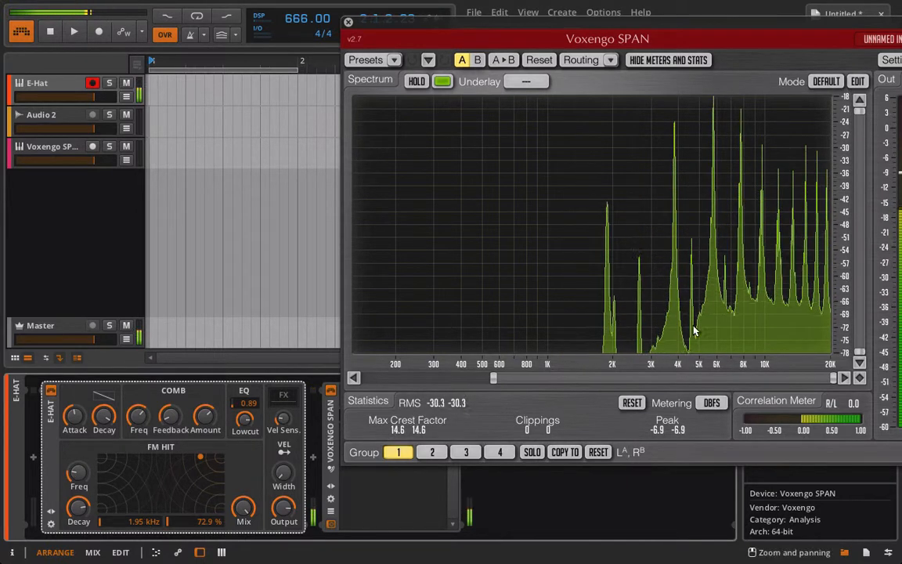
left_click(349, 23)
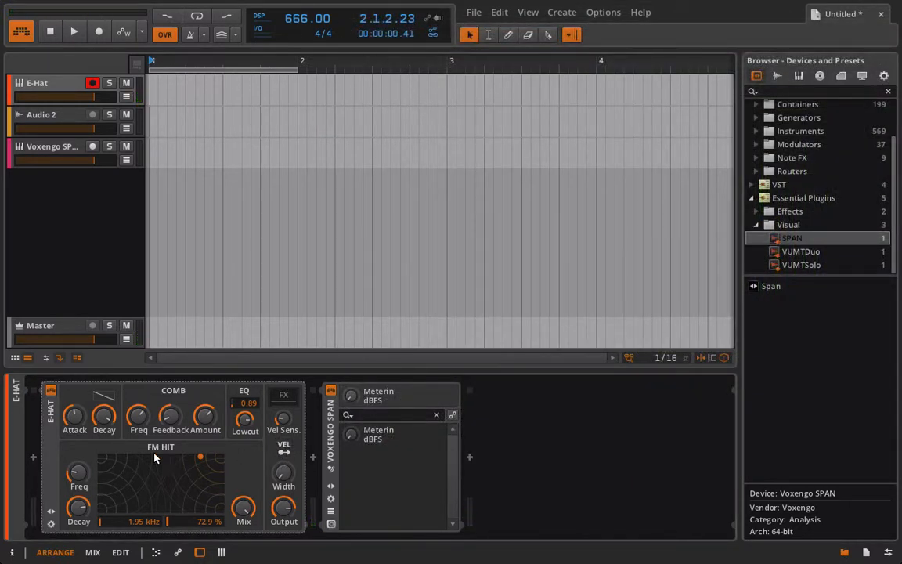
Shape the E-Hat with lower FM Mix, Attack and Decay, more Width and an EQ value of 2.01
left_click(244, 507)
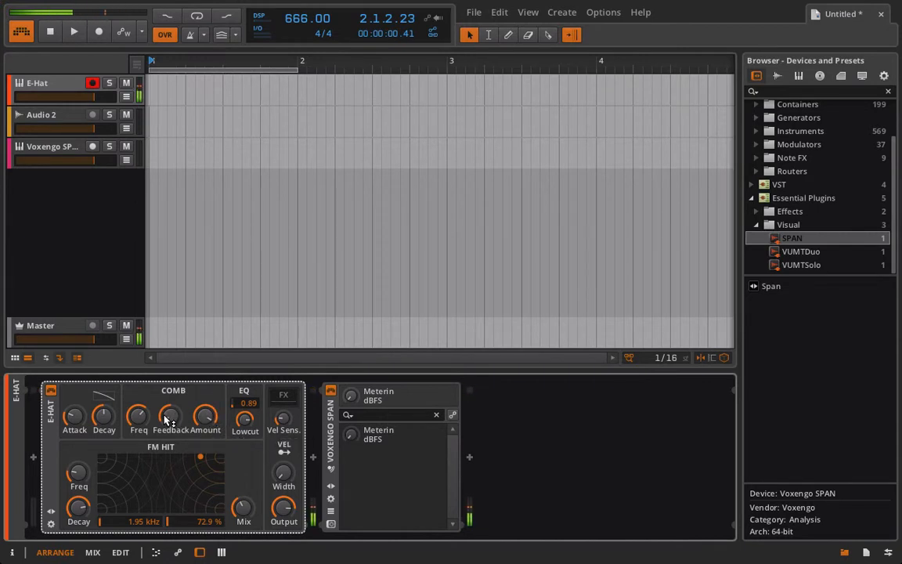
left_click_drag(141, 418, 144, 421)
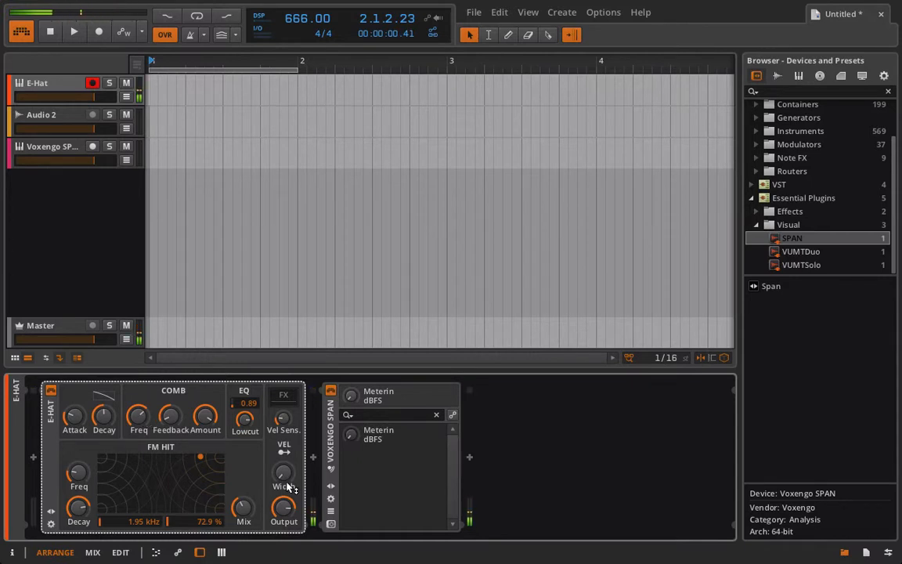
mouse_move(283, 474)
left_mouse_down()
mouse_move(283, 423)
mouse_move(284, 485)
left_mouse_up()
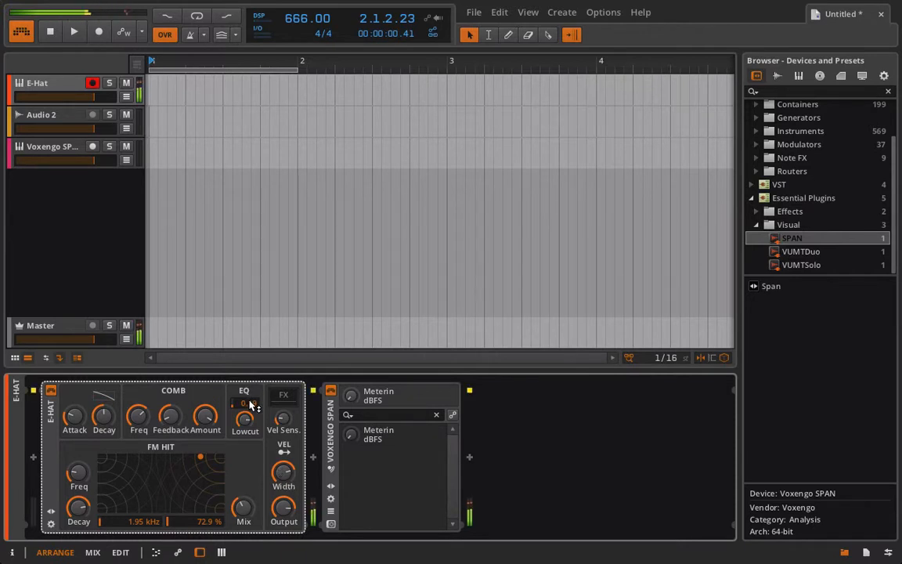
left_click_drag(244, 403, 246, 420)
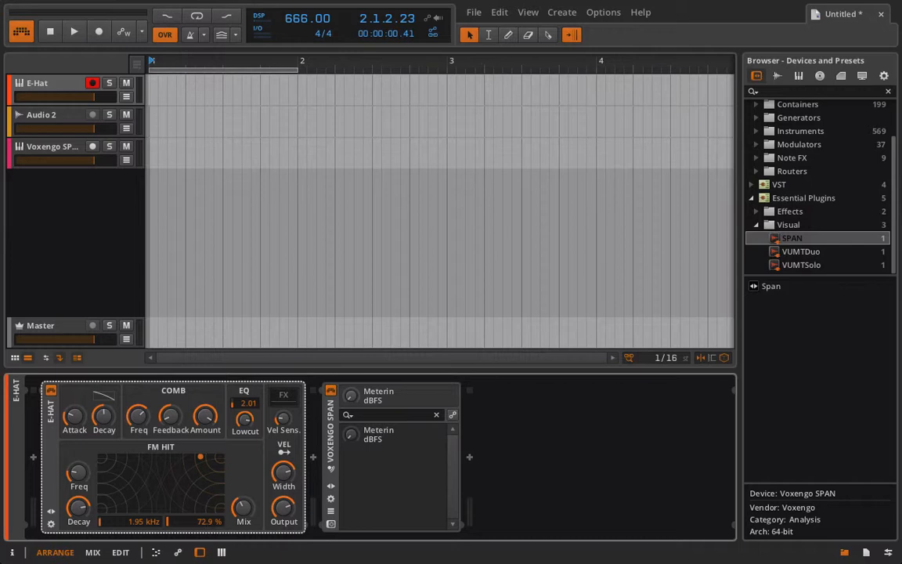
left_click_drag(200, 521, 210, 494)
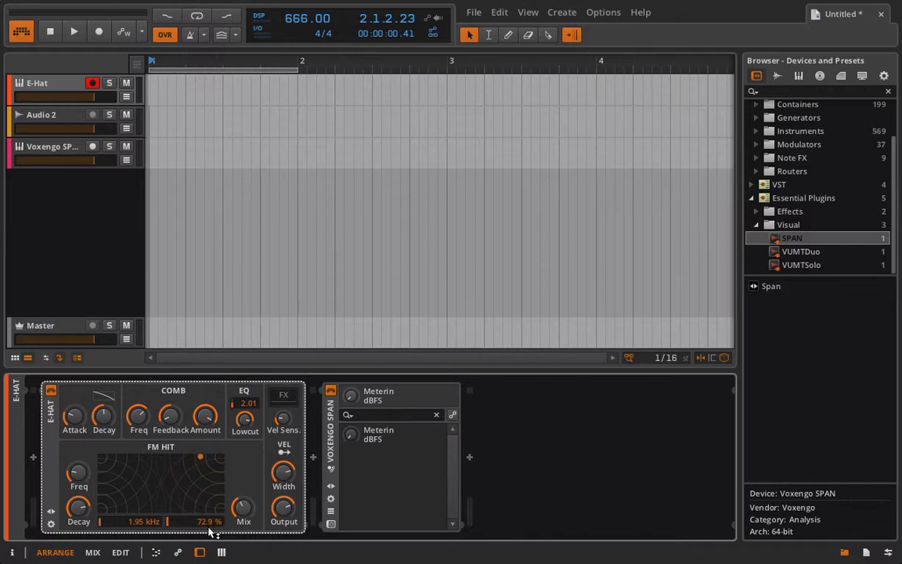